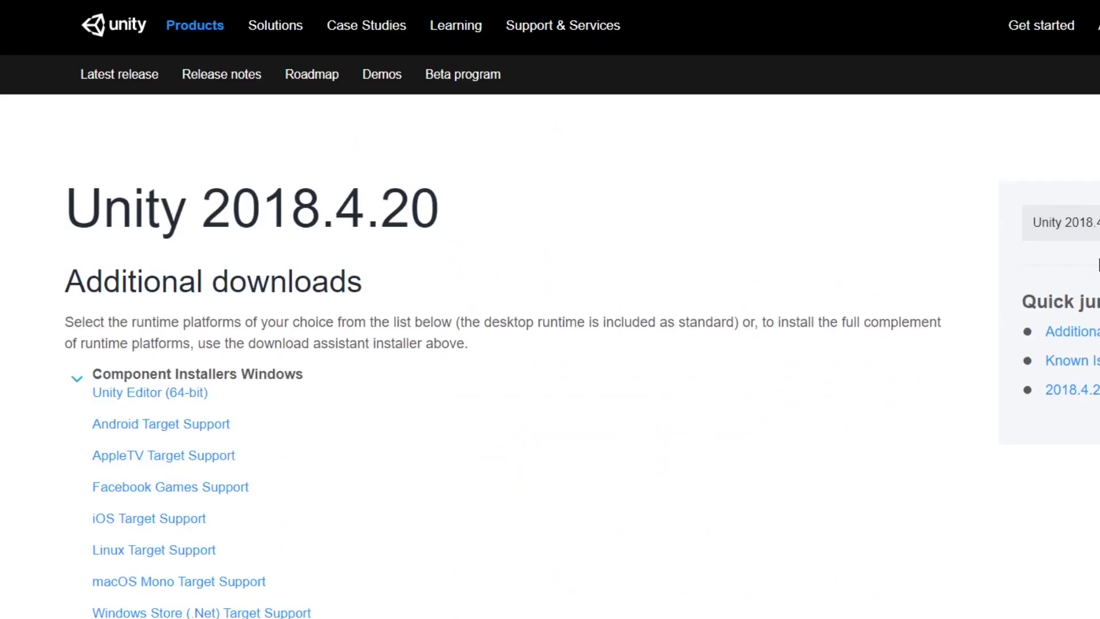
- Get the 64-bit Unity 2018.4.20 editor and Unity Hub, and create a 3D project named First 3.0 Avatar
left_click(193, 401)
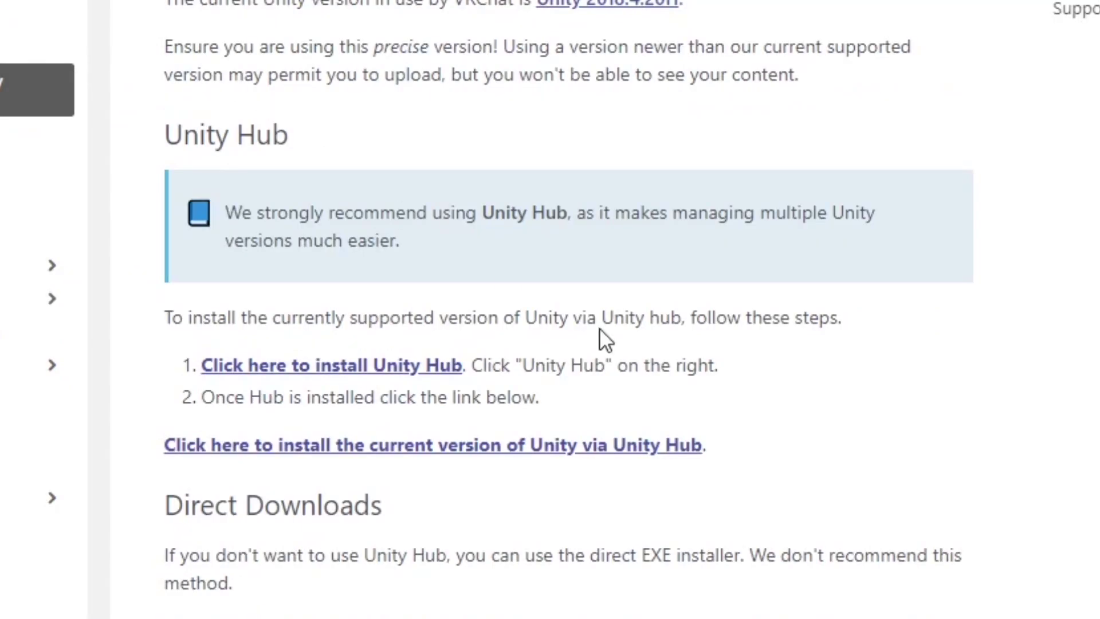
left_click(424, 365)
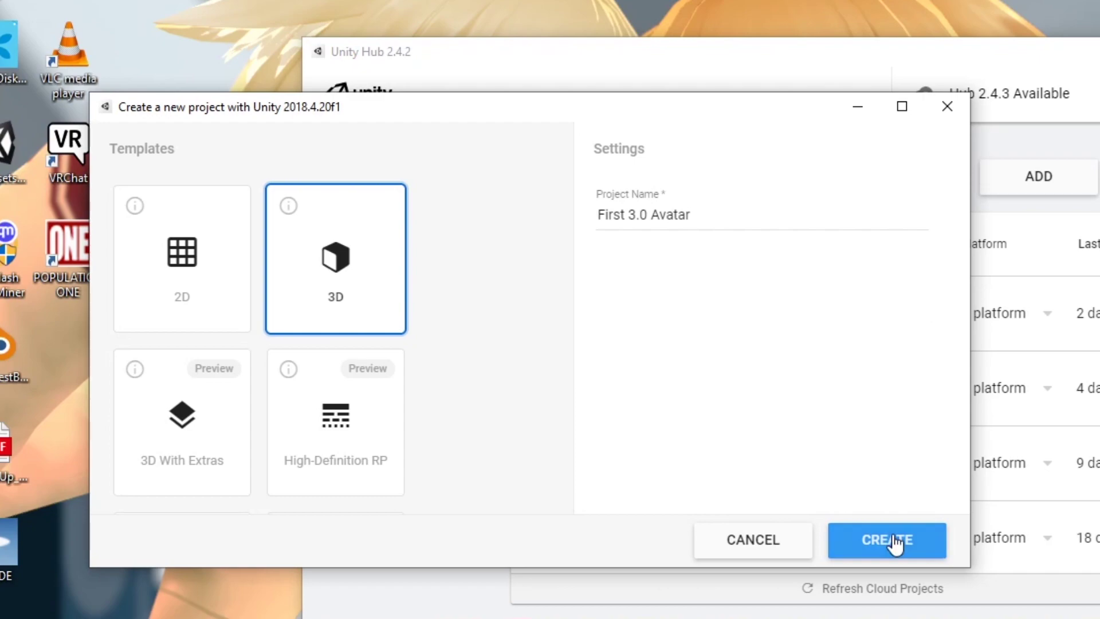
left_click(893, 537)
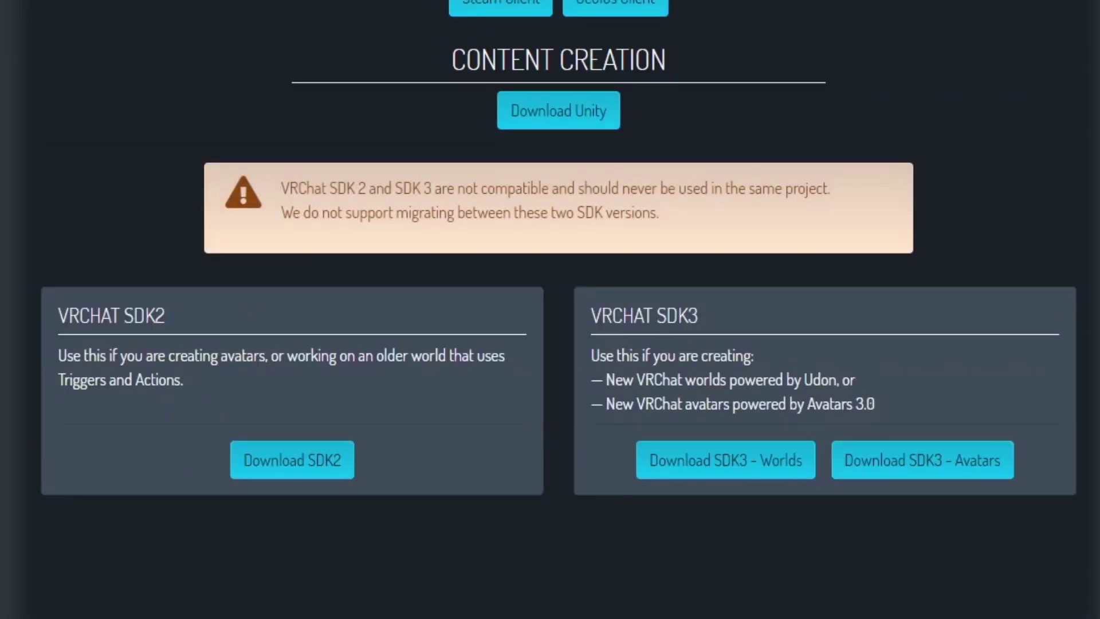
- Download VRChat SDK3 - Avatars and import its whole package into the project
left_click(968, 475)
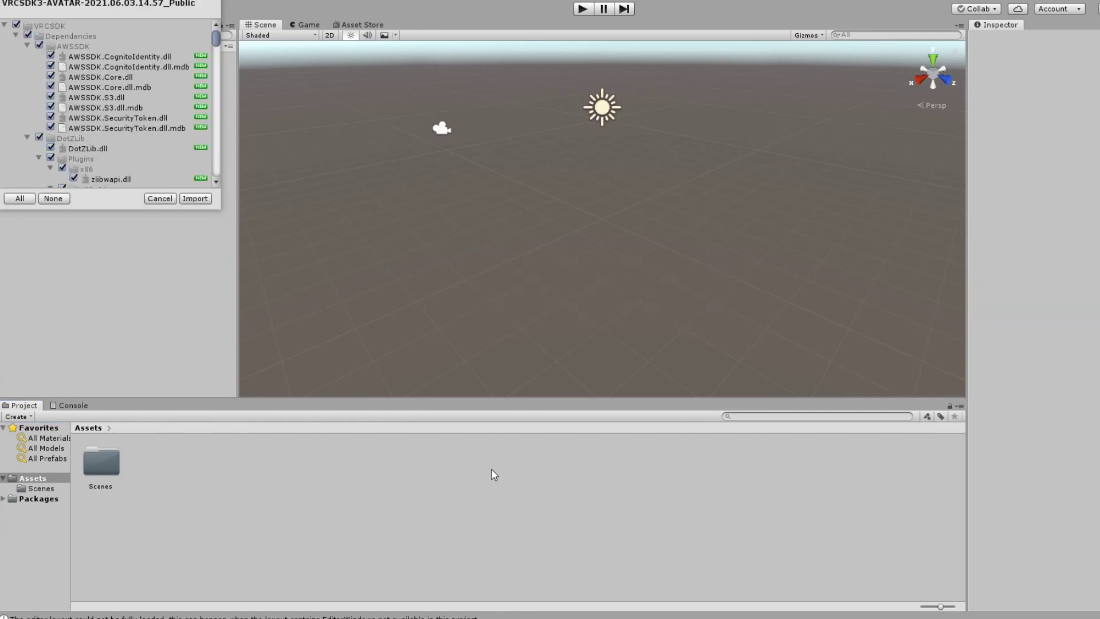
left_click(208, 199)
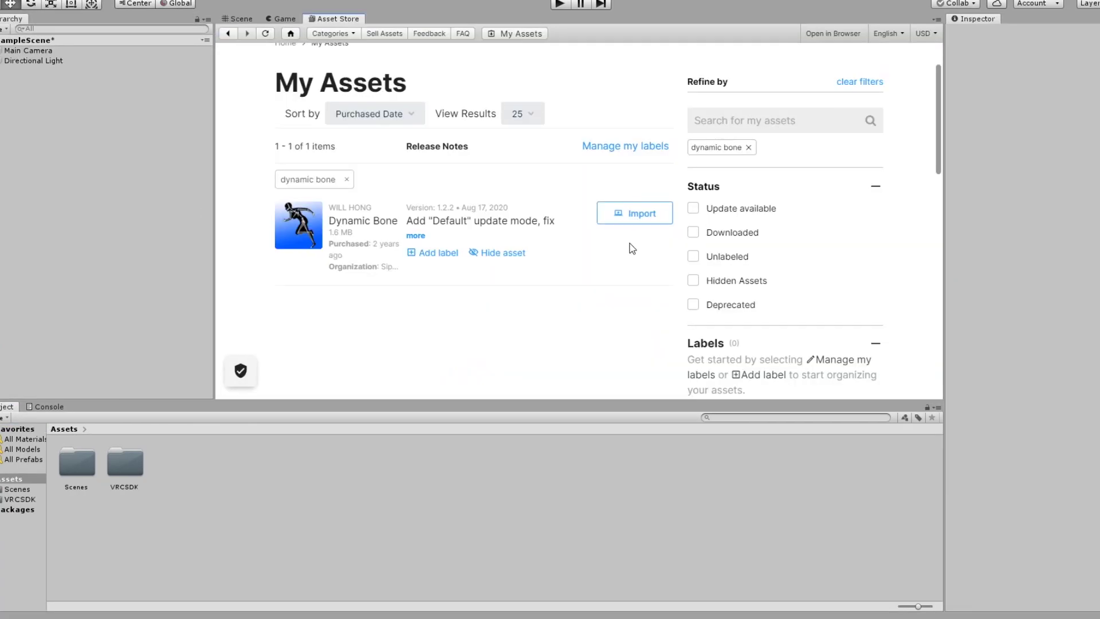
- Import the complete Dynamic Bone asset and all contents of the monaca avatar package into the project
left_click(632, 225)
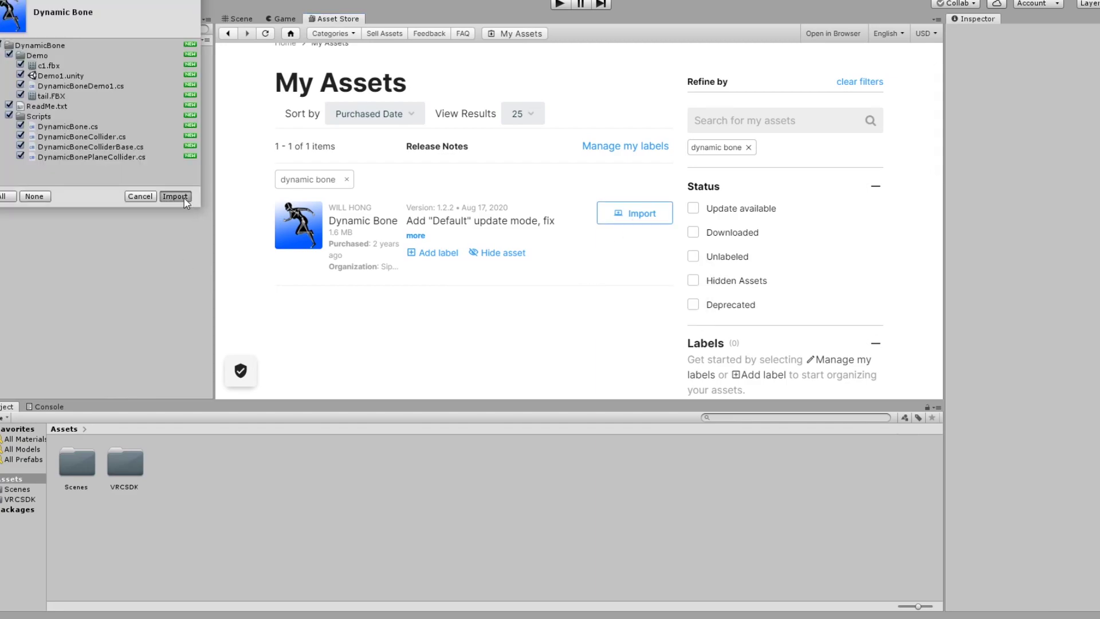
left_click(184, 200)
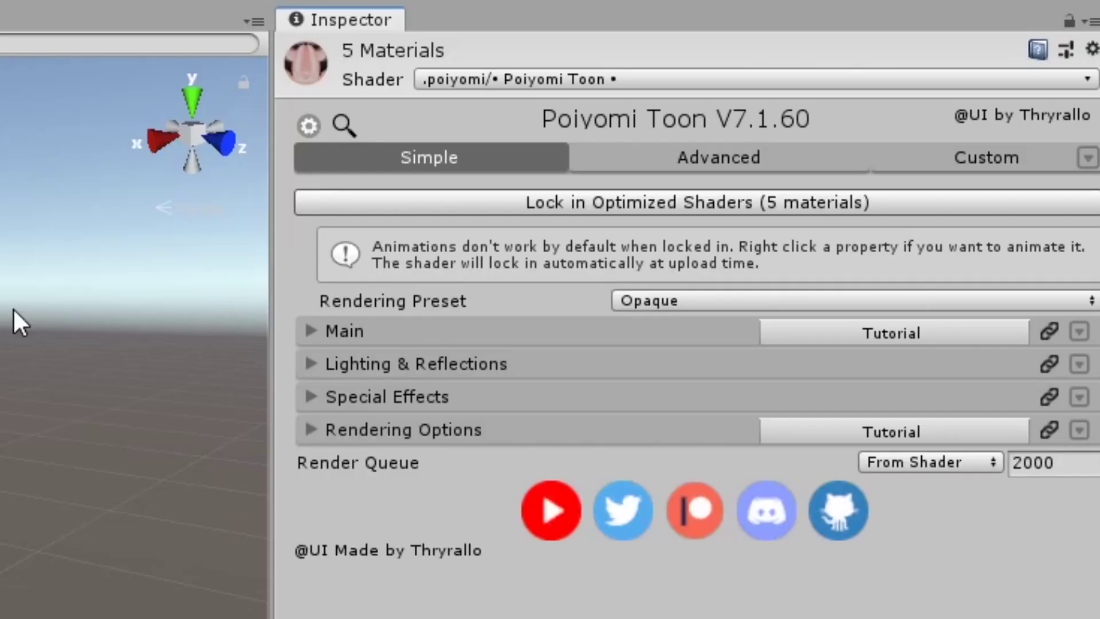
right_click_drag(1, 324, 0, 337)
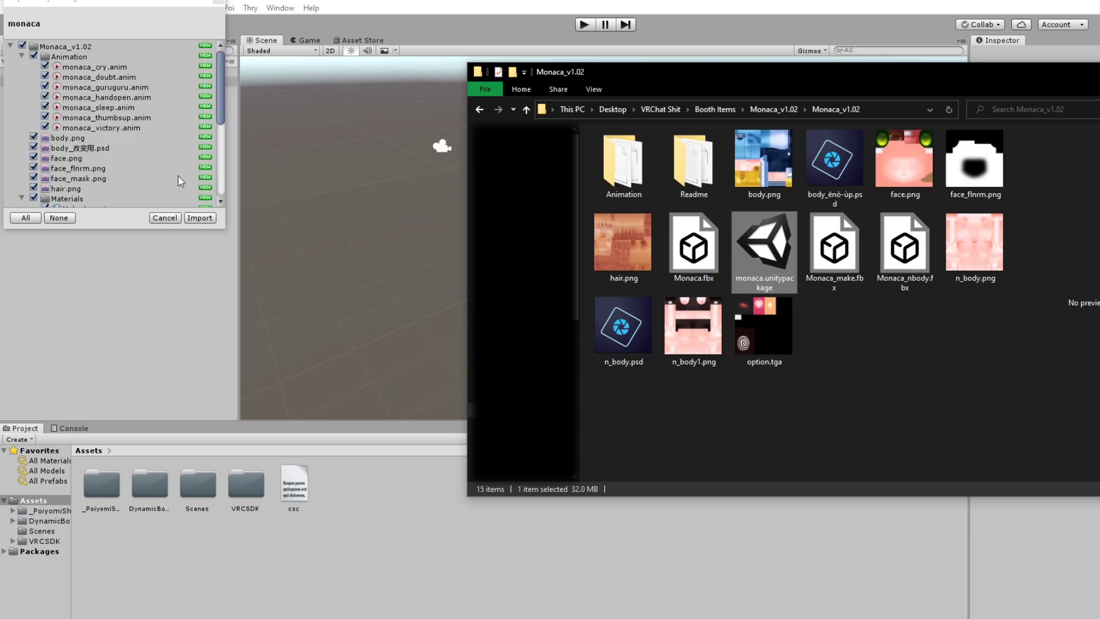
left_click(205, 218)
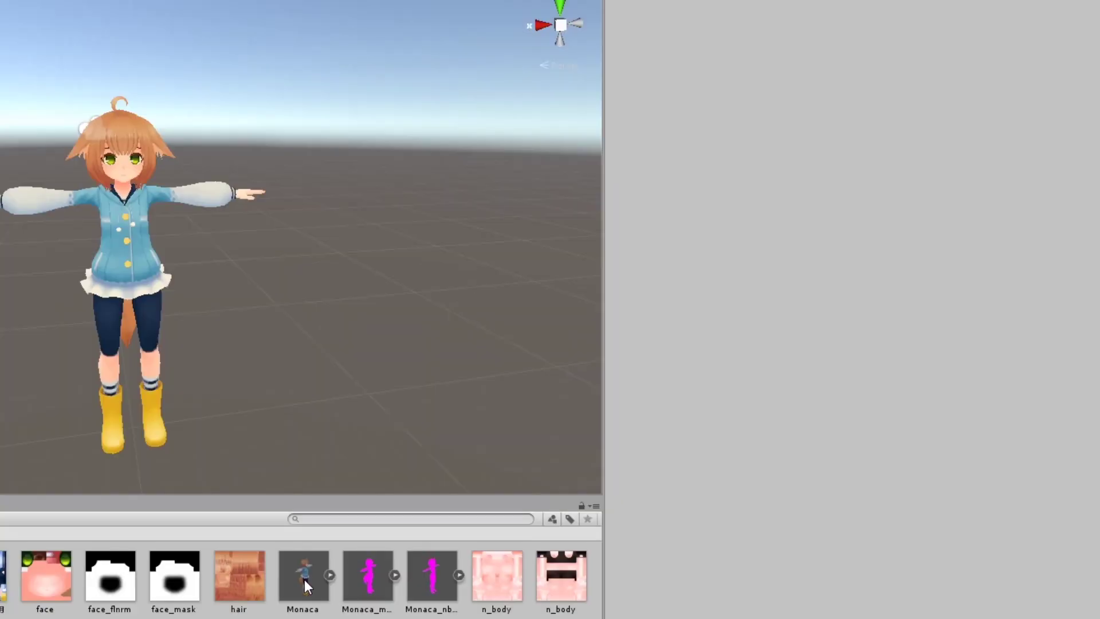
- Set the Monaca model's rig animation type to Humanoid and apply the import settings
left_click(304, 576)
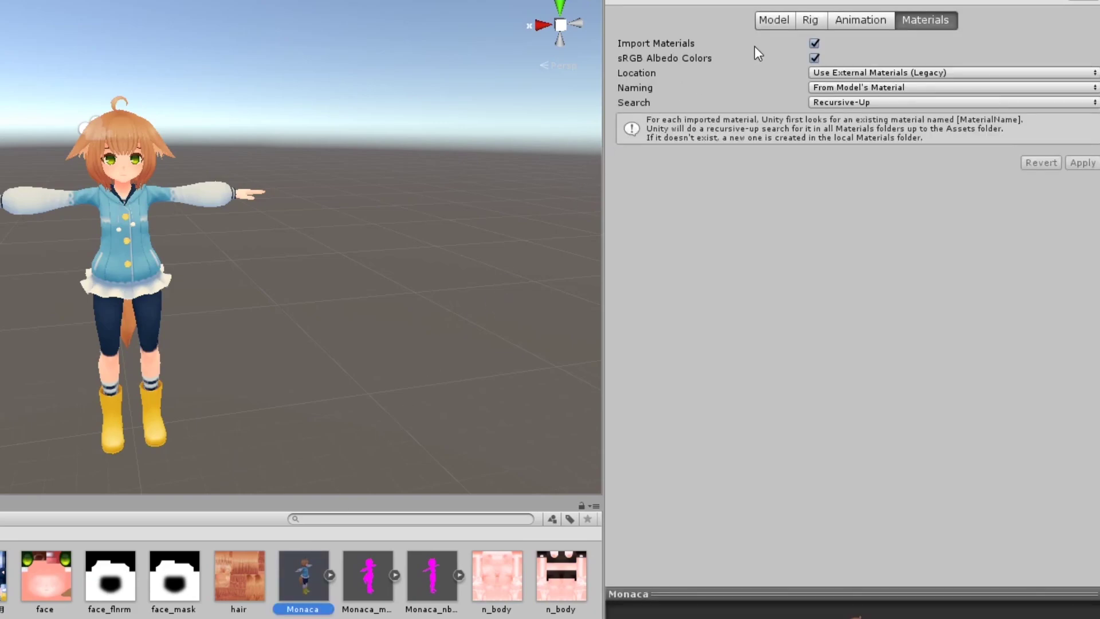
left_click(810, 22)
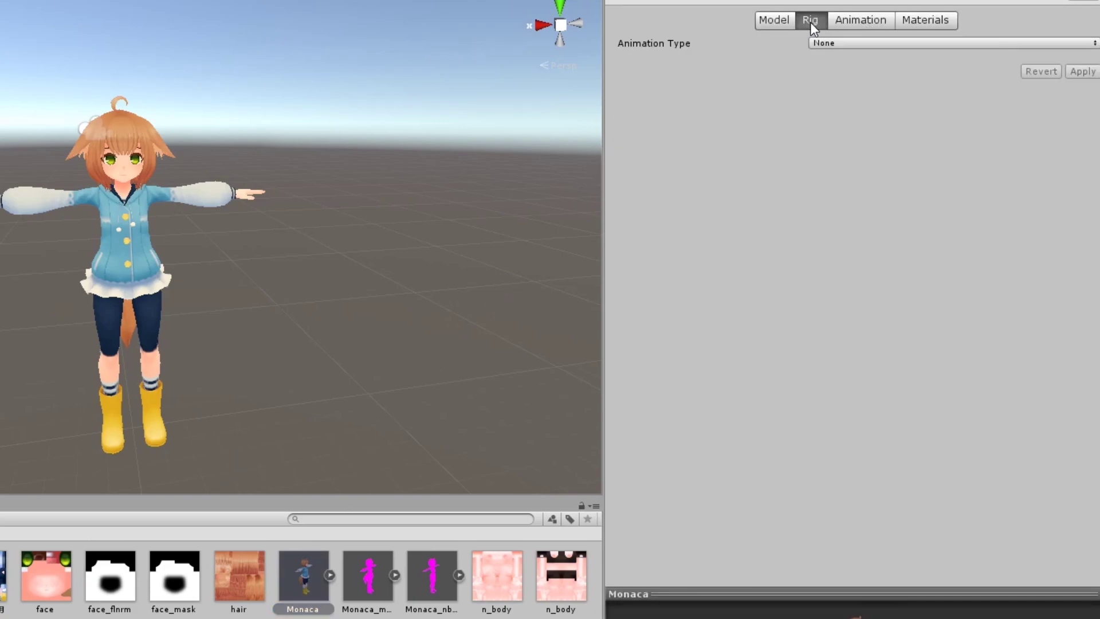
left_click(852, 48)
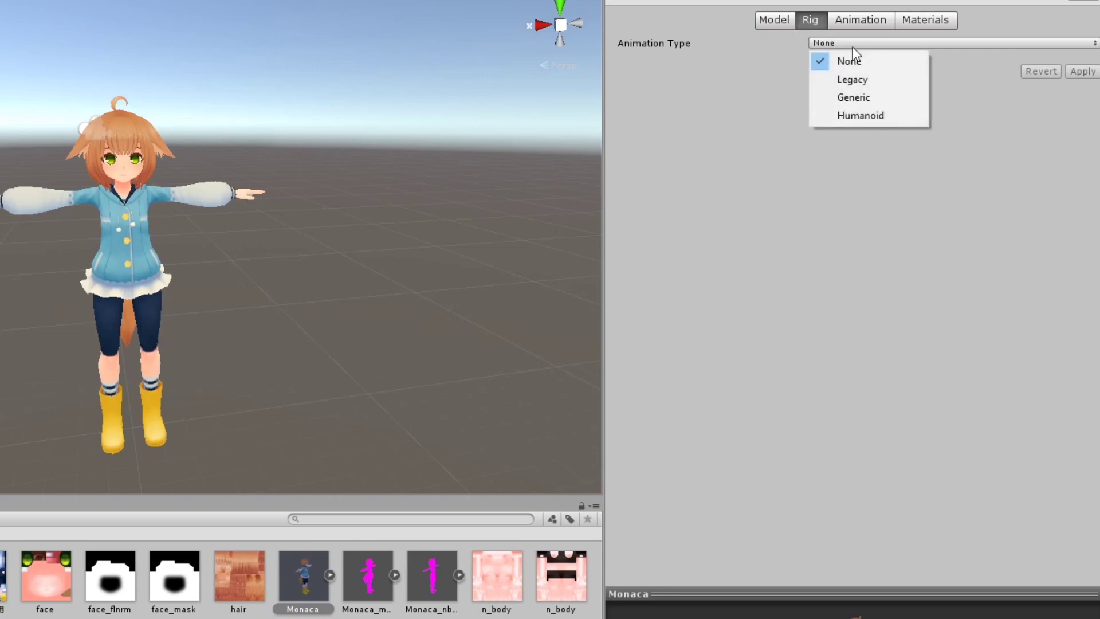
left_click(865, 124)
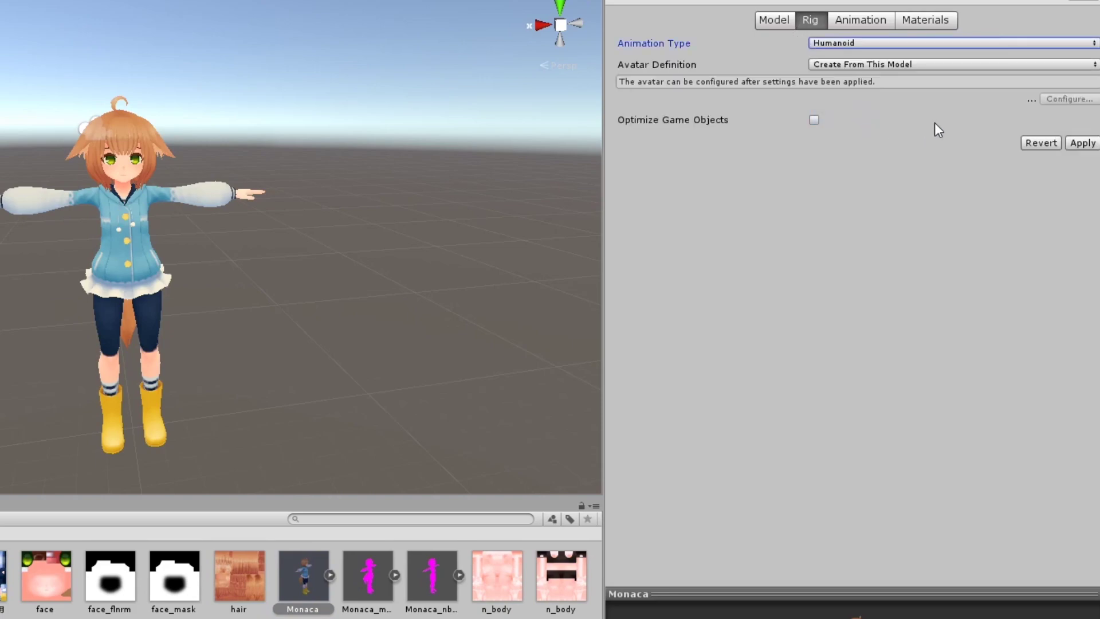
left_click(1086, 143)
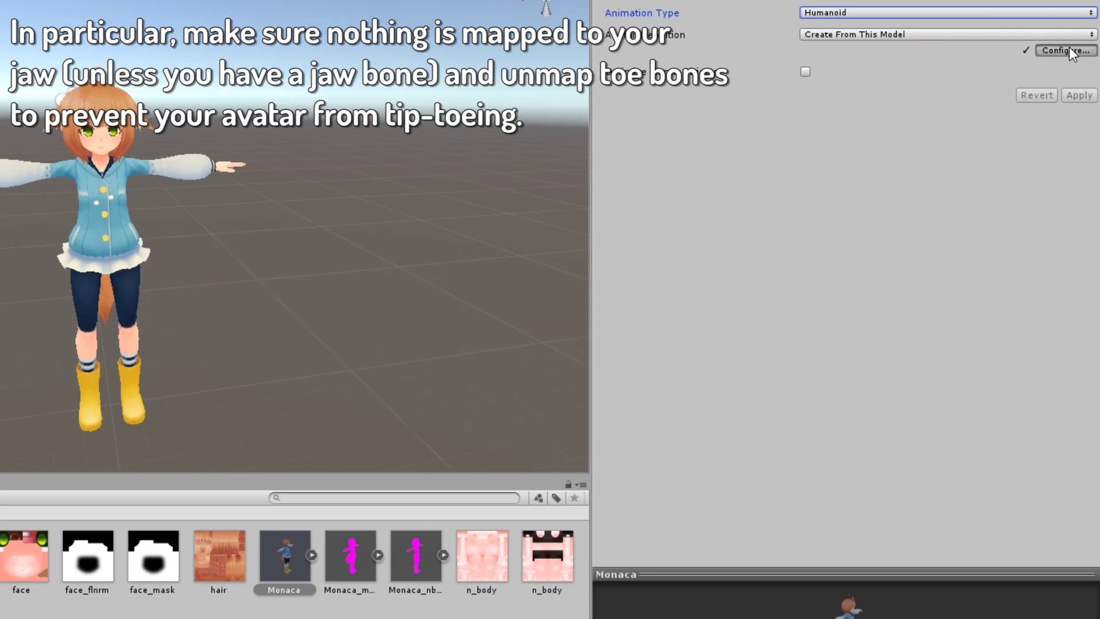
- Open Monaca's humanoid bone configuration and assign the Chest bone to the empty Chest slot
left_click(1070, 80)
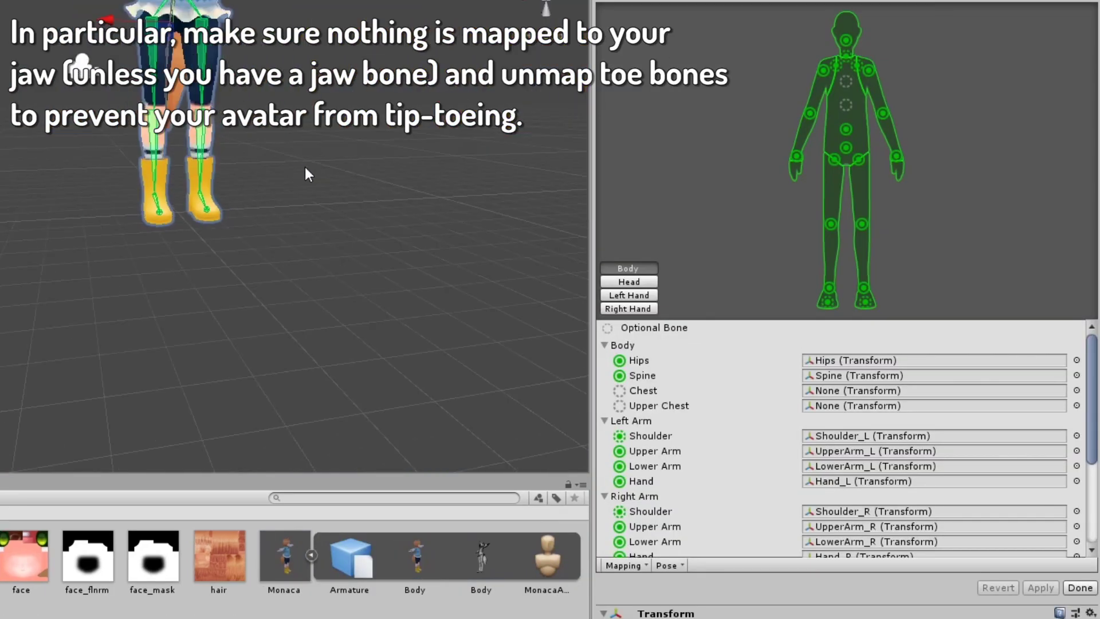
scroll(709, 462, "down", 5)
scroll(800, 389, "up", 5)
left_click(1077, 390)
type("c")
left_click(162, 104)
left_click(695, 33)
- Unmap the Toes bones of the left and right legs by setting both to None
scroll(776, 450, "down", 4)
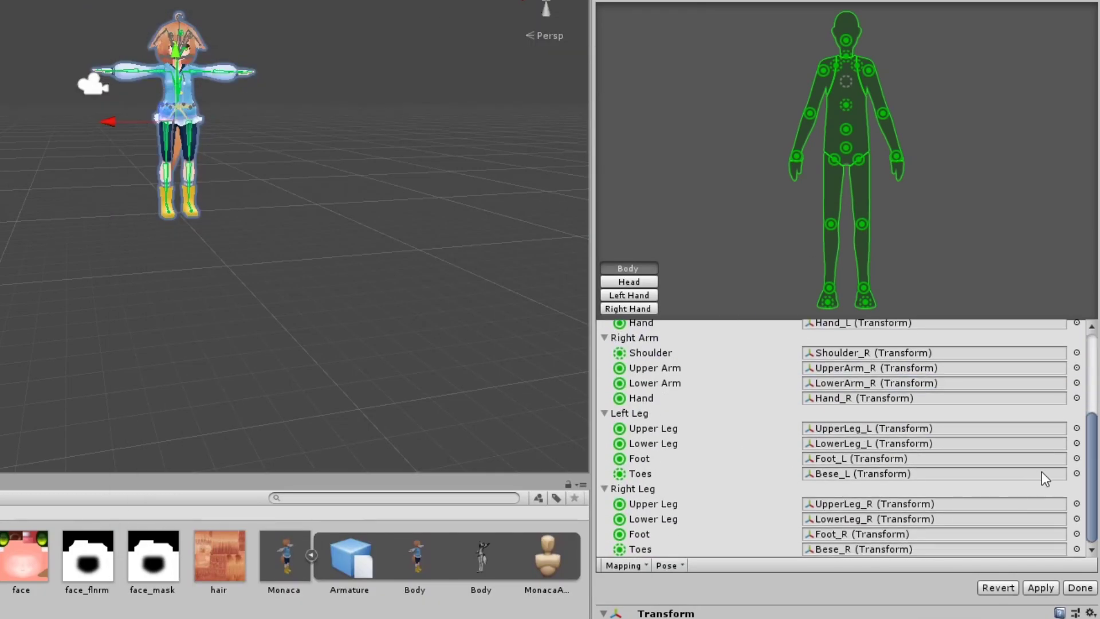
left_click(1077, 473)
left_click(159, 90)
left_click(696, 34)
left_click(1076, 549)
left_click(159, 90)
left_click(695, 34)
- Set the head's Jaw mapping to None, then apply and finish the avatar configuration
left_click(653, 284)
left_click(1083, 420)
scroll(200, 88, "up", 5)
left_click(159, 90)
left_click(695, 34)
left_click(1041, 588)
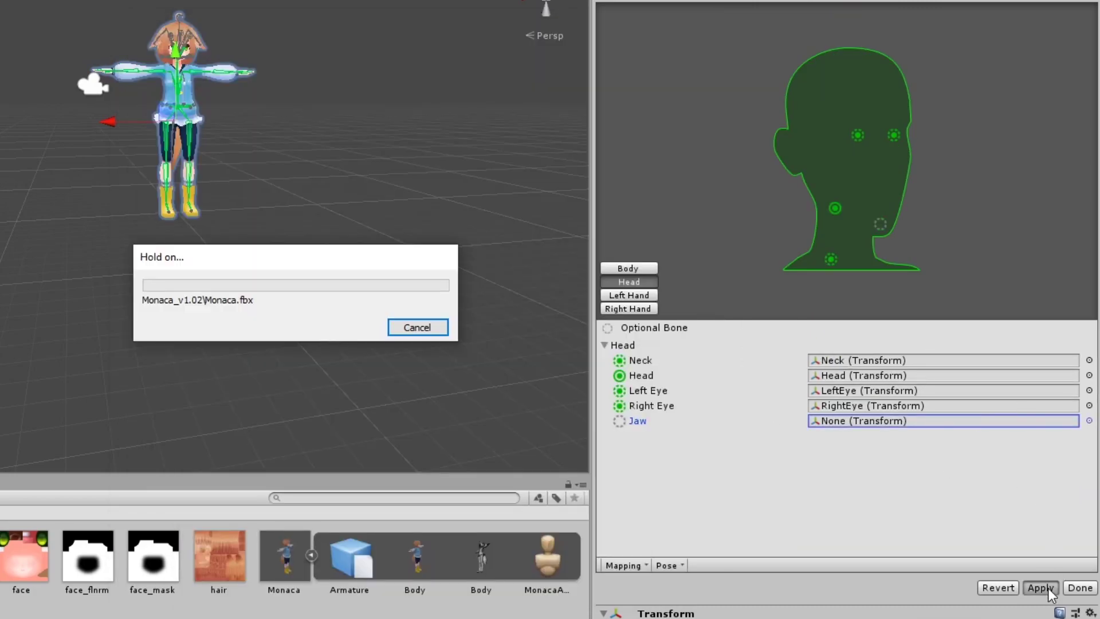
left_click(1070, 588)
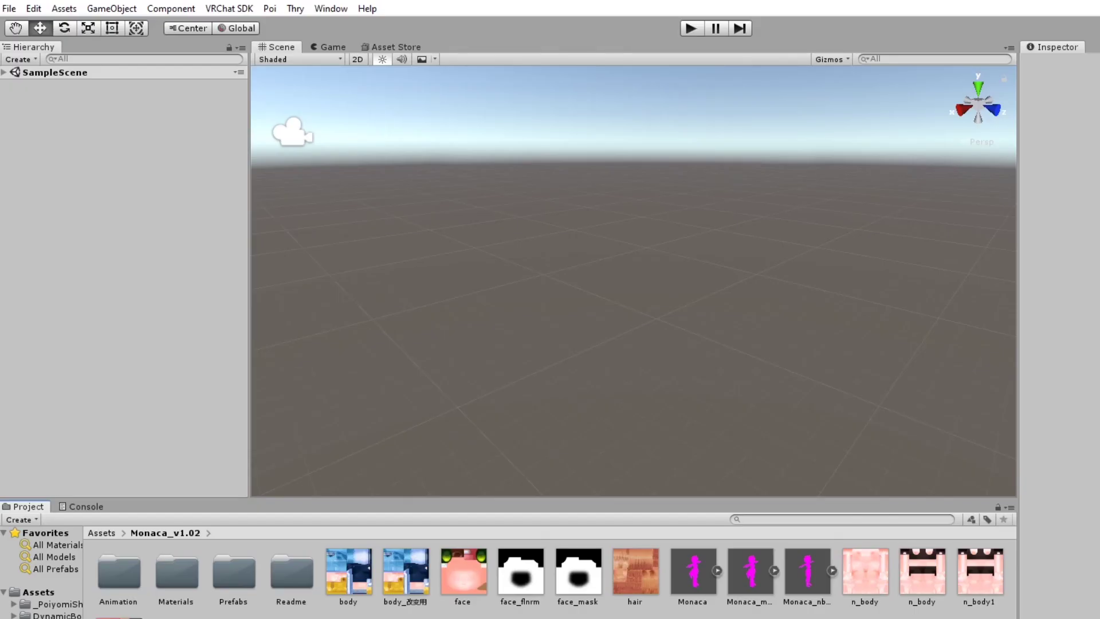
- Add the Monaca prefab from the avatar's Prefabs folder to the scene hierarchy
double_click(254, 590)
left_click_drag(119, 571, 162, 397)
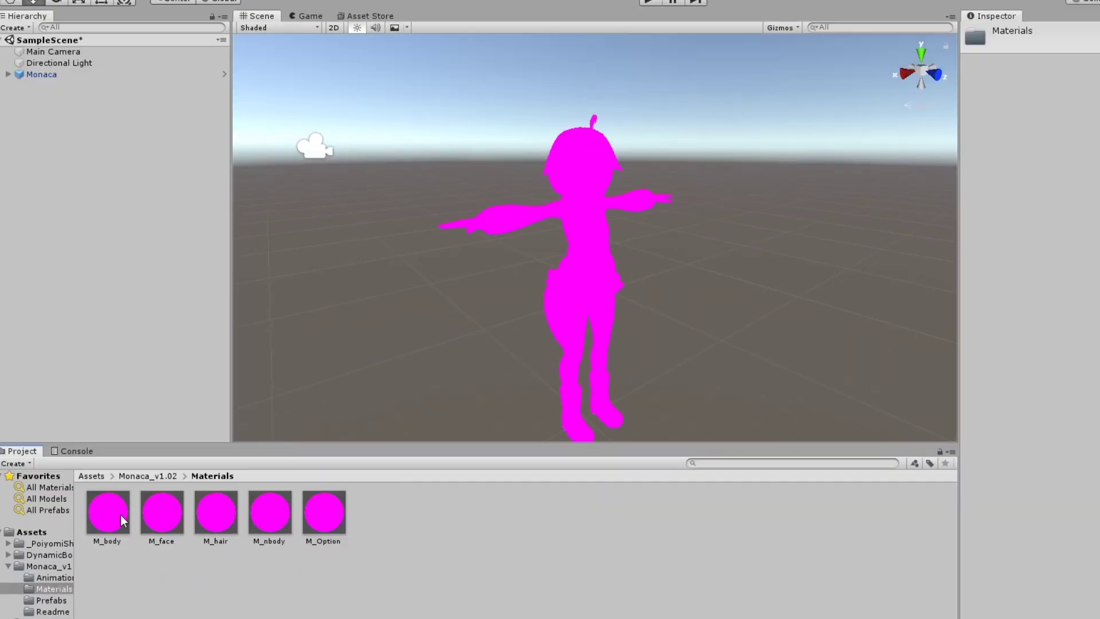
- Change the shader of all five Monaca materials, from M_body to M_Option, to Poiyomi Toon
left_click(122, 520)
left_click(338, 499, "shift")
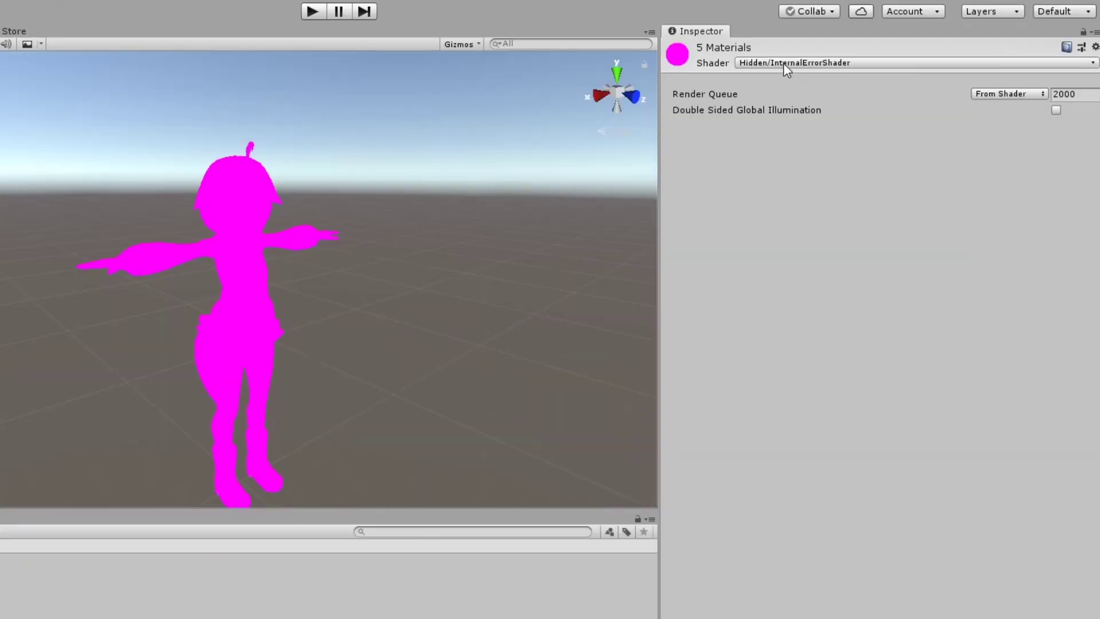
left_click(785, 64)
mouse_move(793, 132)
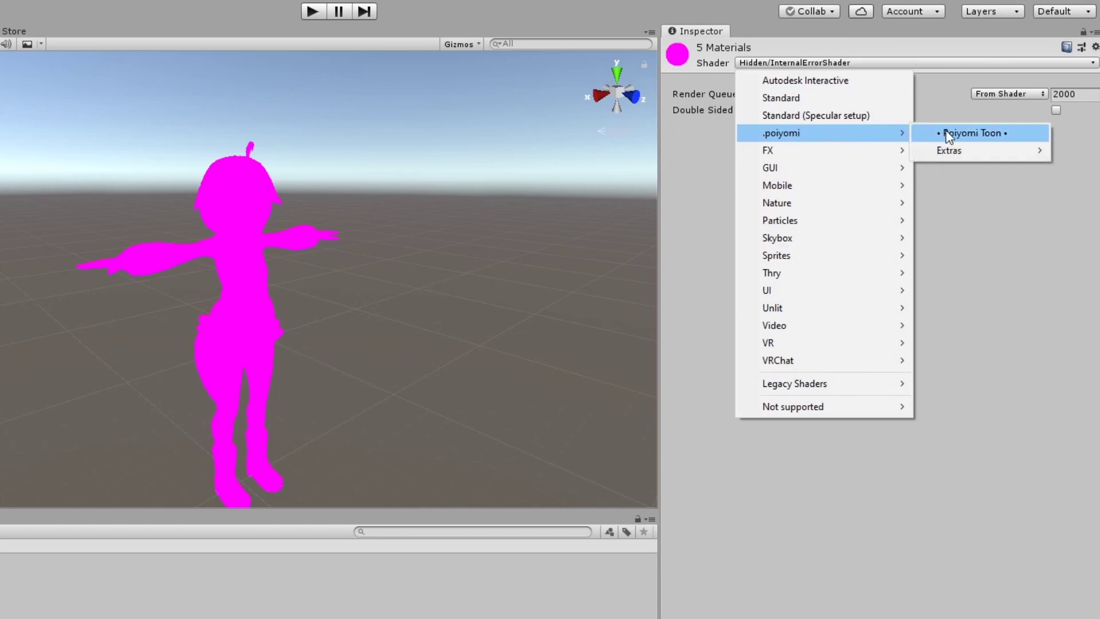
left_click(948, 135)
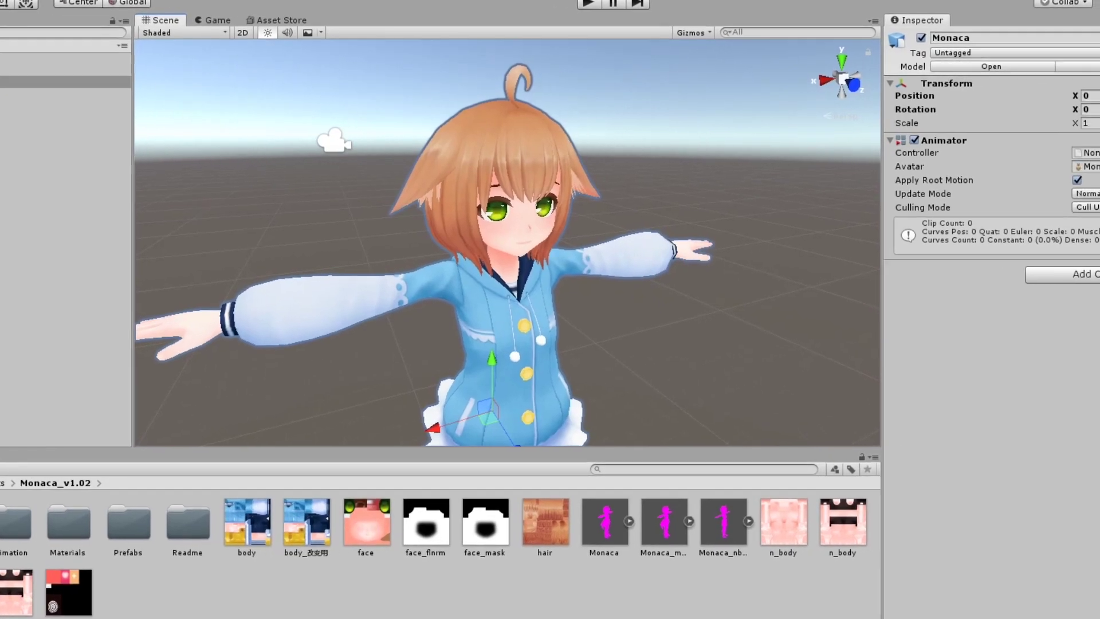
- Add a VRC Avatar Descriptor component to the Monaca object
left_click(1097, 270)
type("vrca")
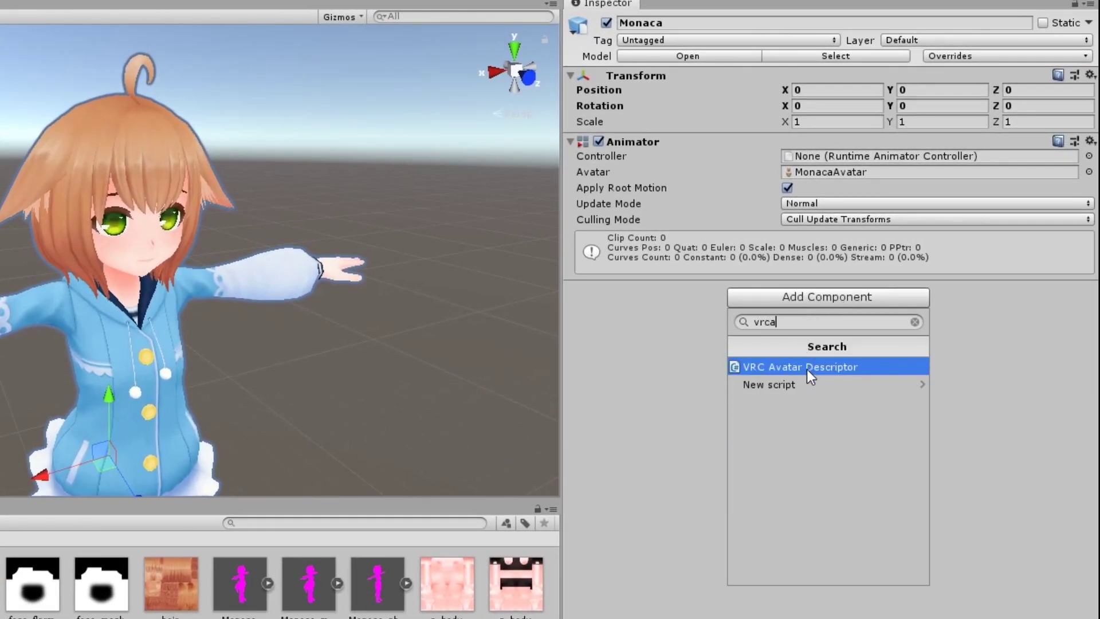
left_click(807, 369)
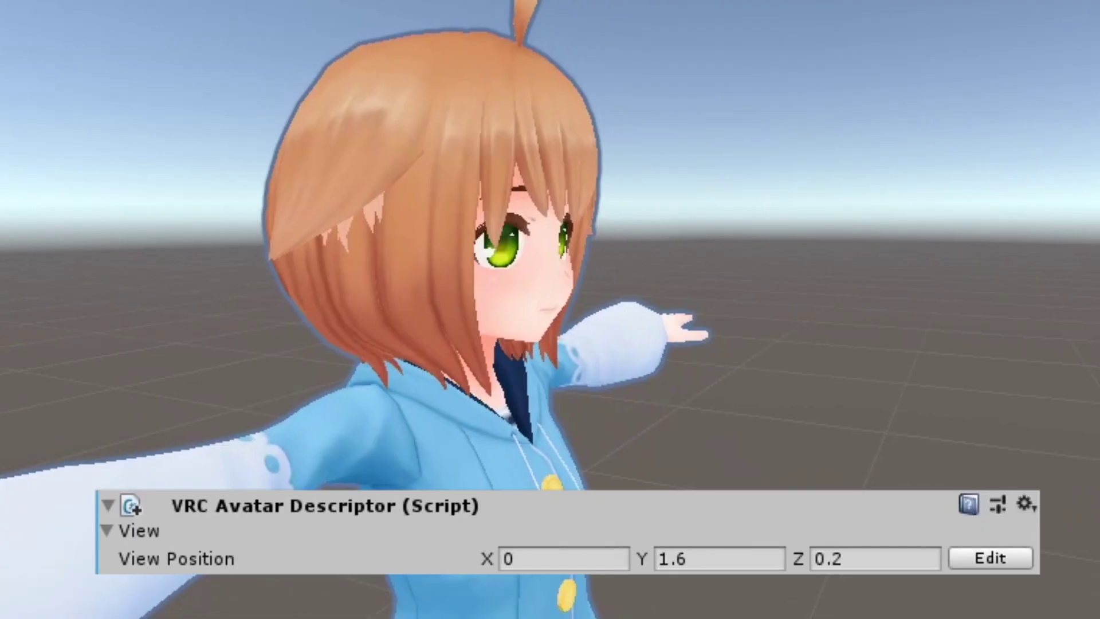
- Set the avatar descriptor's view position to Y 1.01 and Z 0.078, placing the view ball at eye level
left_click_drag(642, 559, 598, 566)
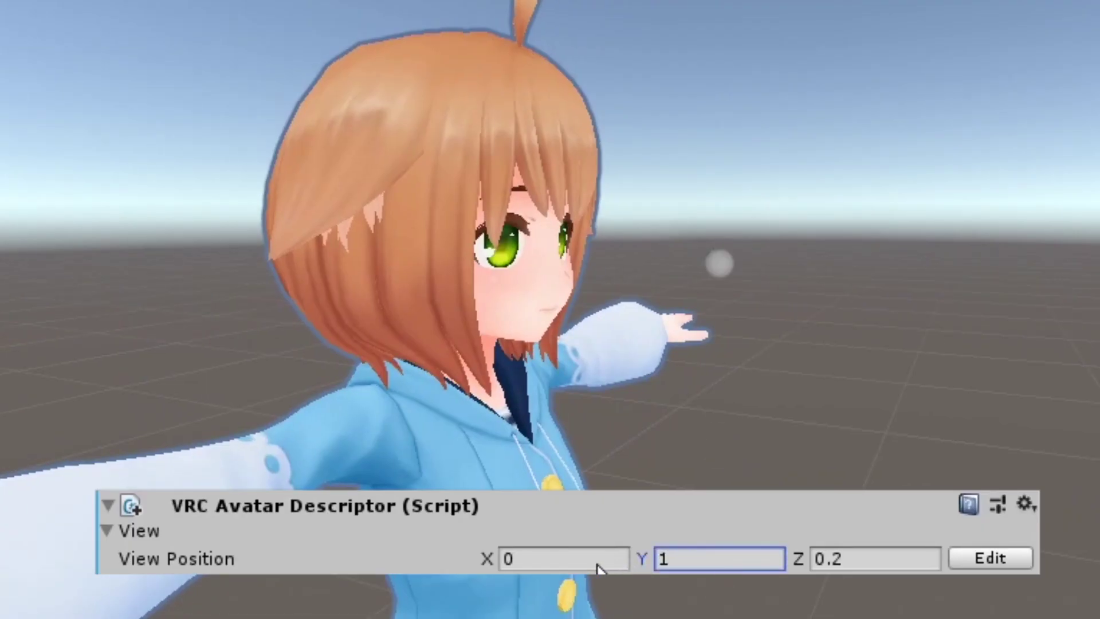
scroll(653, 322, "up", 5)
key("Tab")
type(".1")
left_click_drag(798, 559, 791, 560)
left_click(938, 558)
type("0.075")
key("BackSpace")
type("8")
left_click(732, 555)
type("1.01")
- Check the view ball against the face from another angle and fine-tune the view position's Z to 0.079
left_click_drag(999, 260, 1052, 213, "alt")
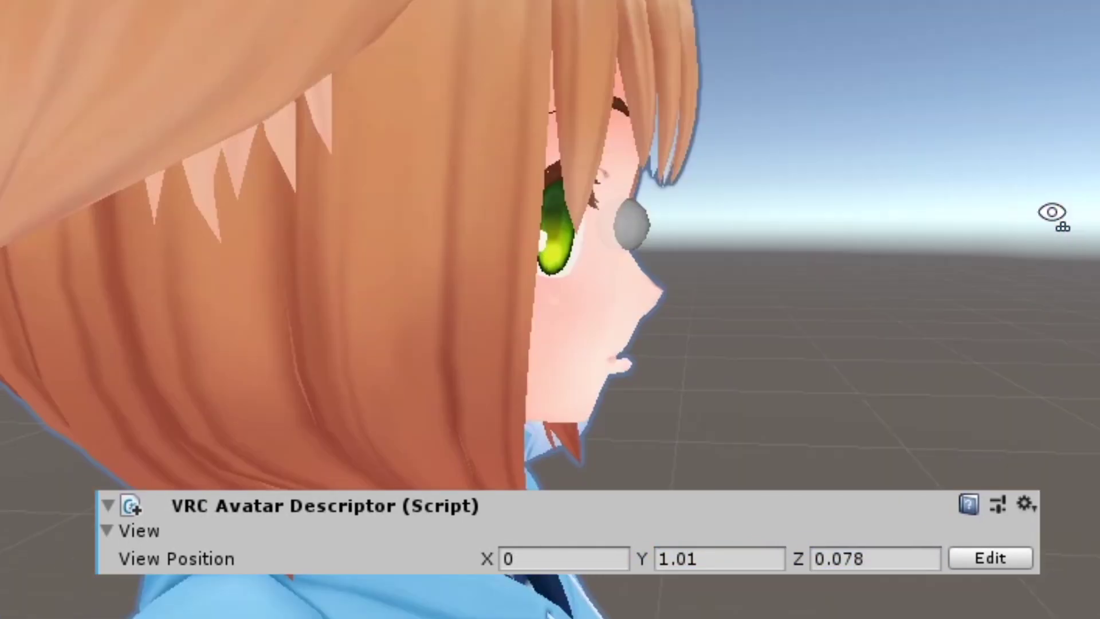
right_click_drag(1052, 213, 931, 279, "alt")
left_click(869, 558)
type("0.079")
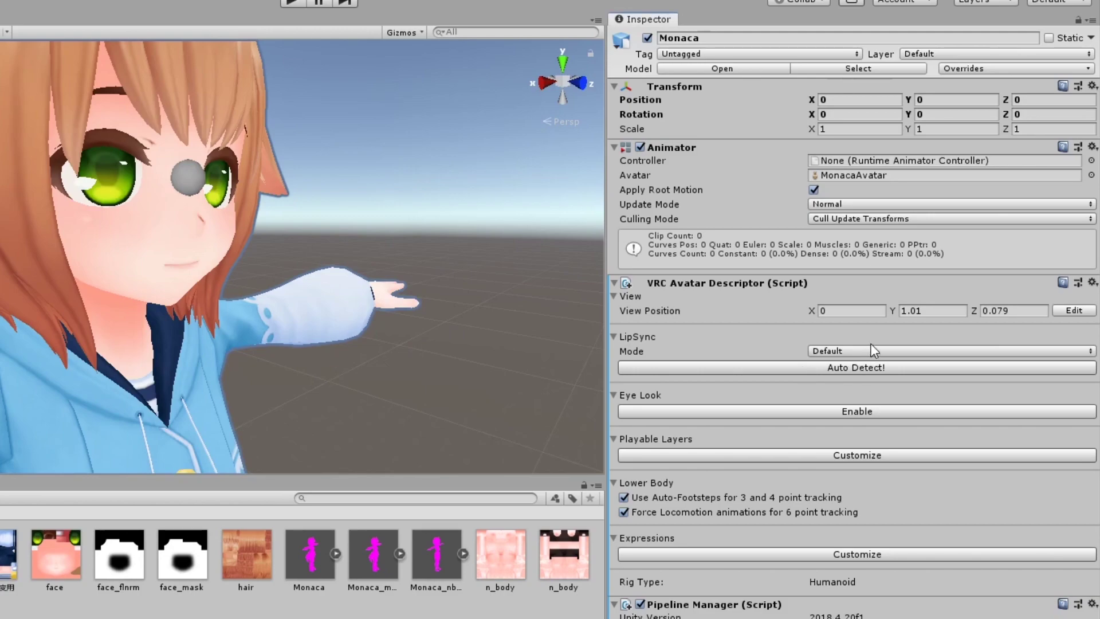
- Set the LipSync mode to Viseme Blend Shape and assign Monaca's Body mesh as the face mesh
left_click(666, 269)
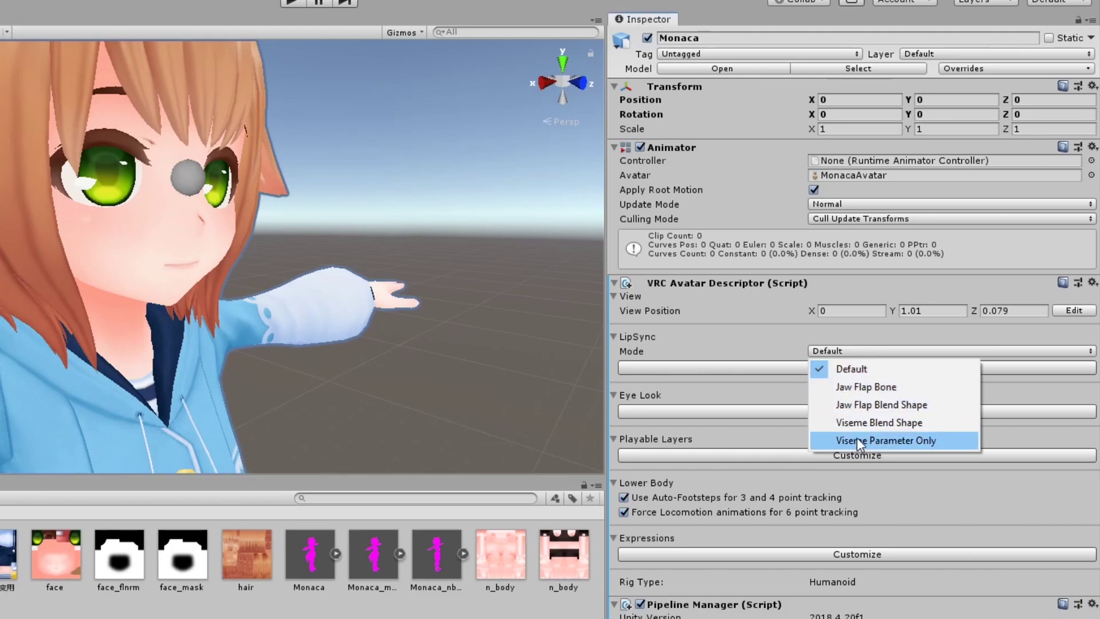
left_click(864, 424)
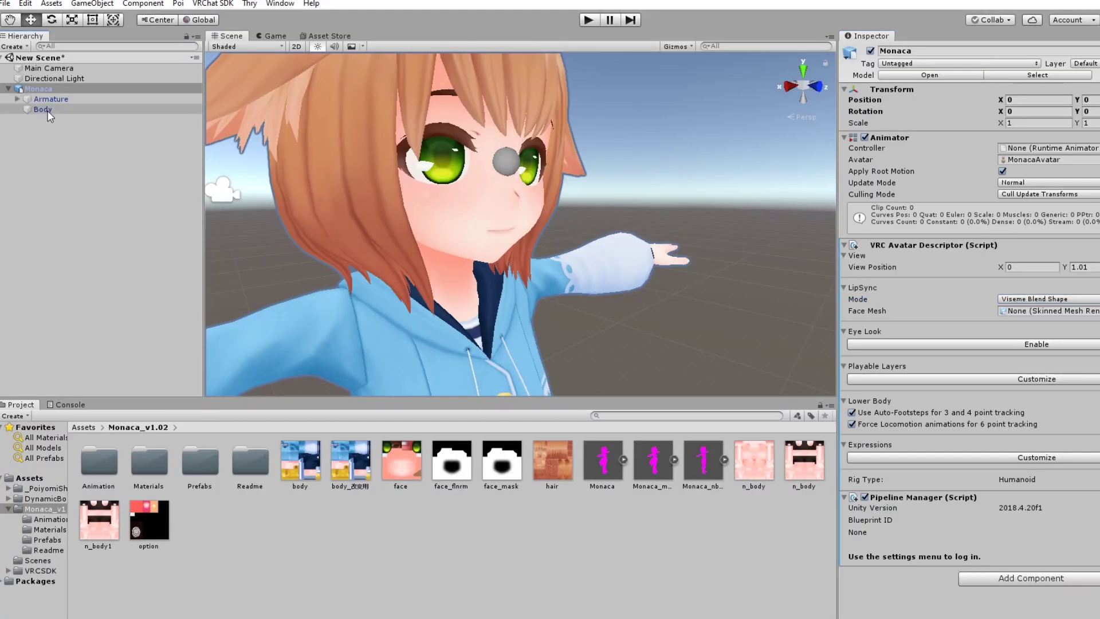
left_click_drag(48, 112, 1041, 308)
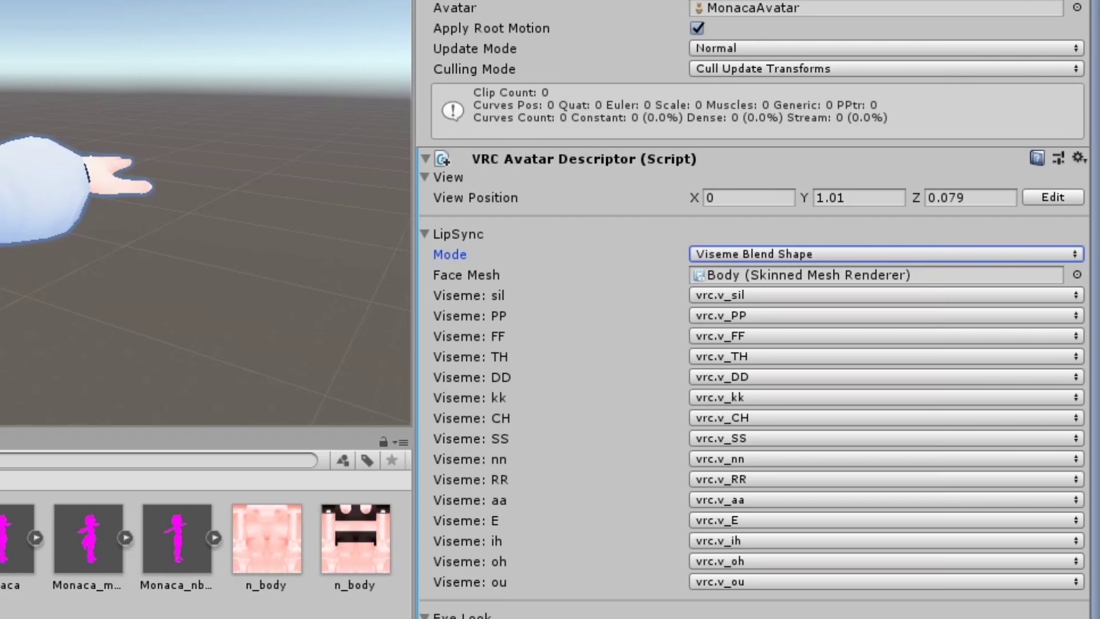
- Switch the LipSync mode to Jaw Flap Bone, open the jaw bone choices and collapse the LipSync settings
left_click(709, 252)
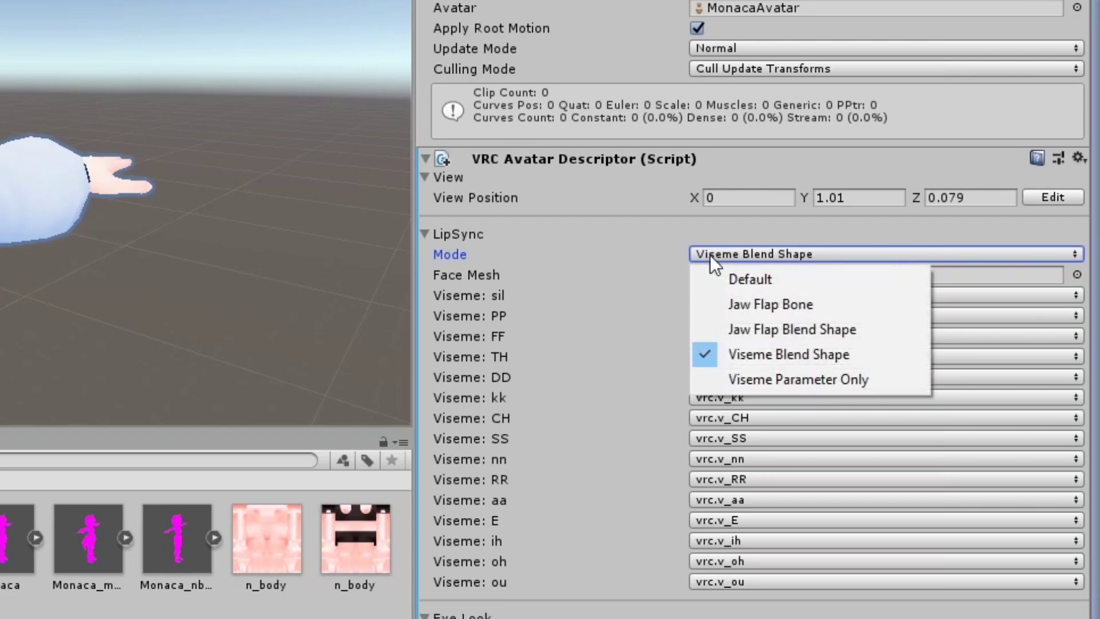
left_click(748, 312)
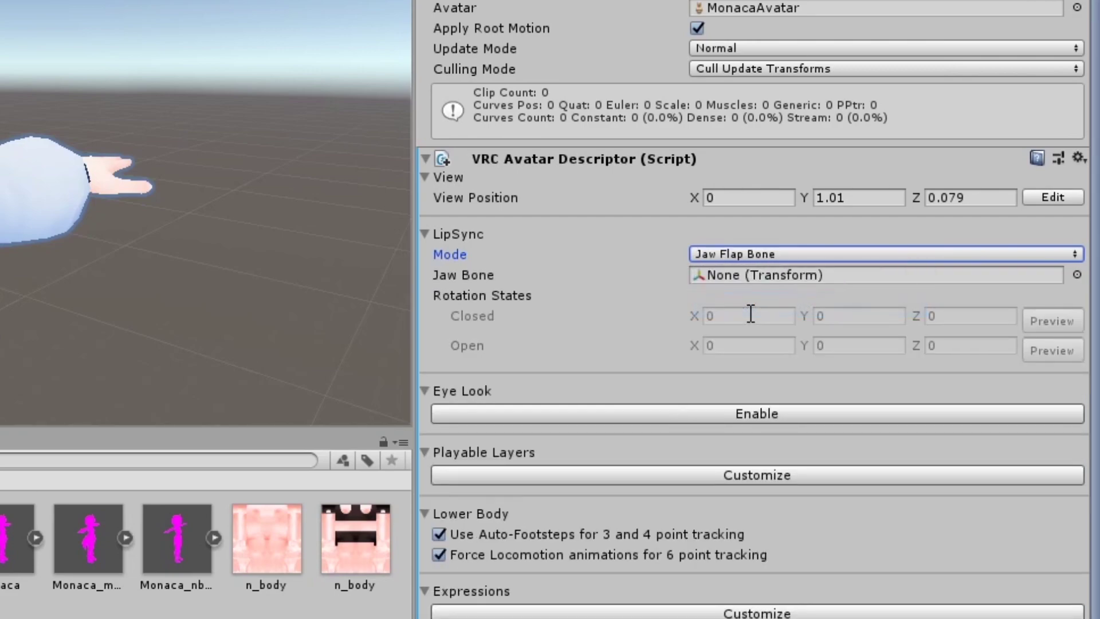
left_click(1077, 274)
left_click(450, 236)
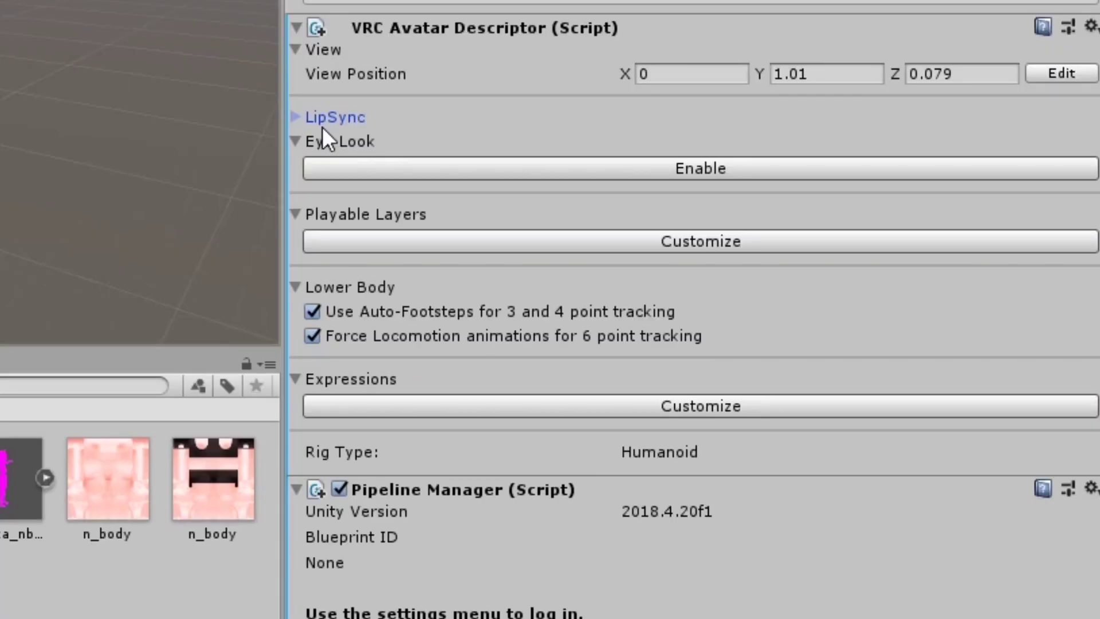
- Enable Eye Look on the avatar descriptor and assign the LeftEye transform as the left eye bone
left_click(441, 171)
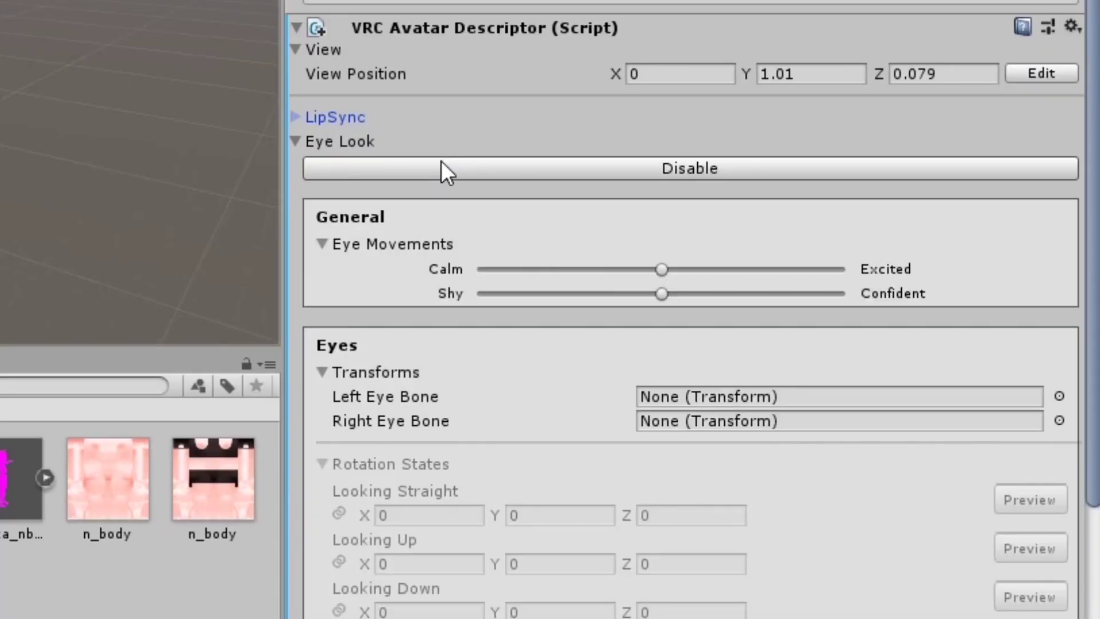
scroll(761, 301, "down", 3)
left_click(1059, 313)
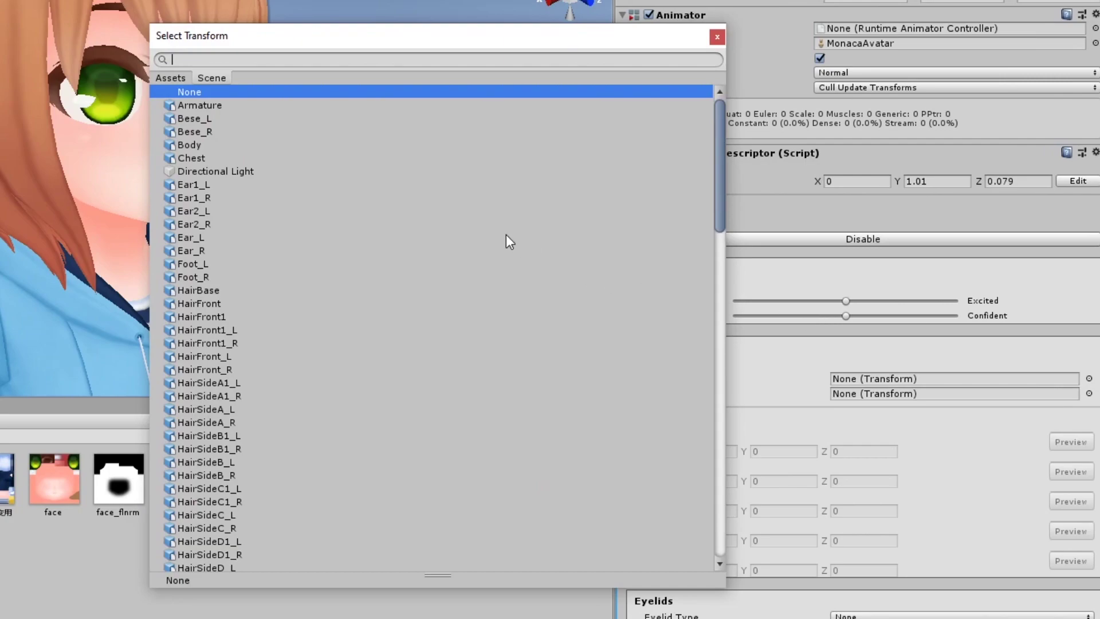
type("eye")
left_click(252, 105)
left_click(717, 36)
- Assign the RightEye transform as the right eye bone
left_click(1089, 393)
type("ey")
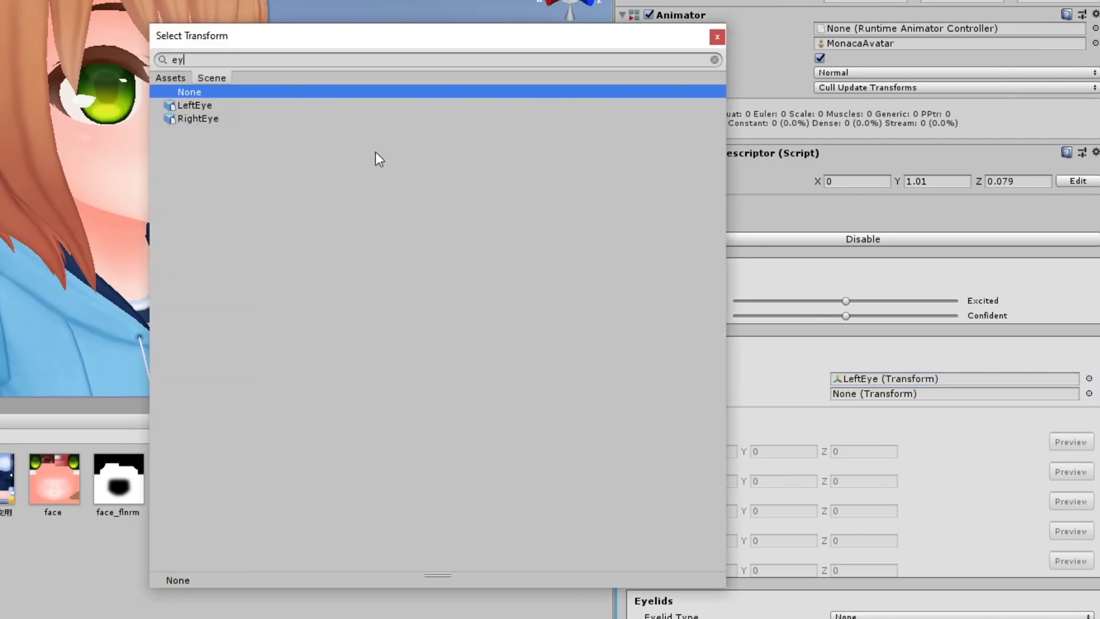
type("e")
left_click(253, 118)
left_click(718, 36)
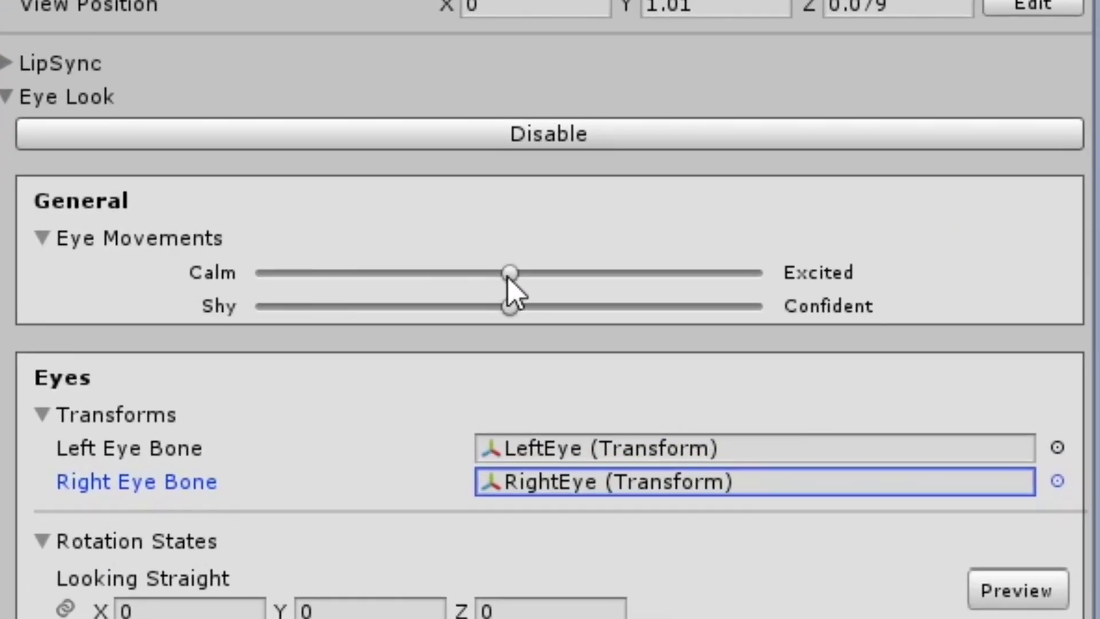
- Set the eye rotation states to X -14.23 looking up, X 14.44 looking down, Y -17.25 looking left and Y 17.72 looking right
left_click_drag(746, 268, 509, 315)
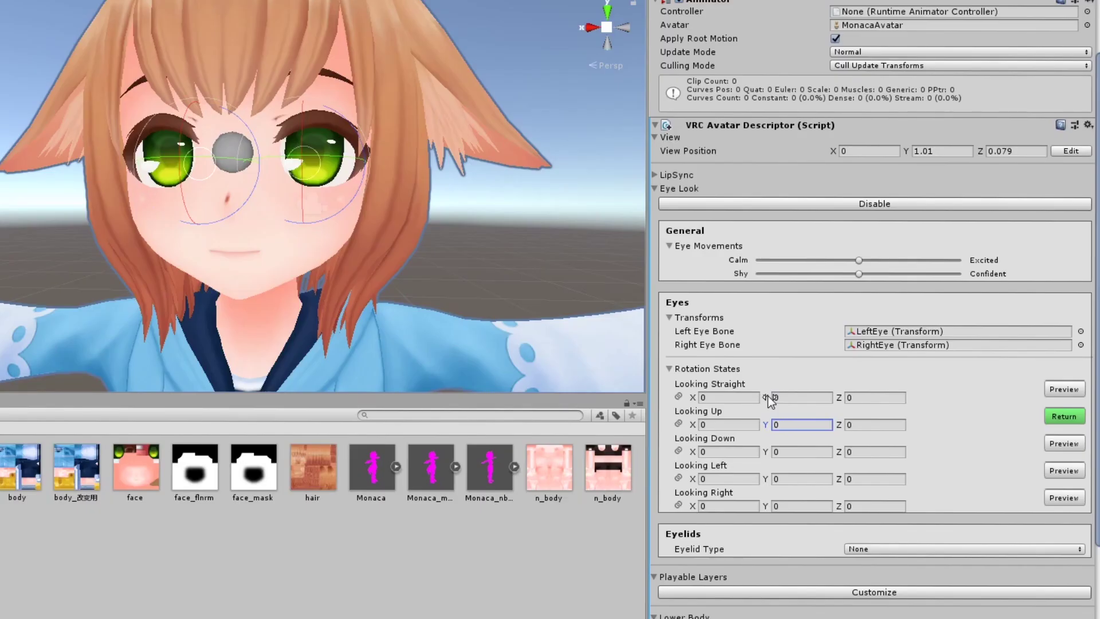
left_click_drag(693, 424, 343, 339)
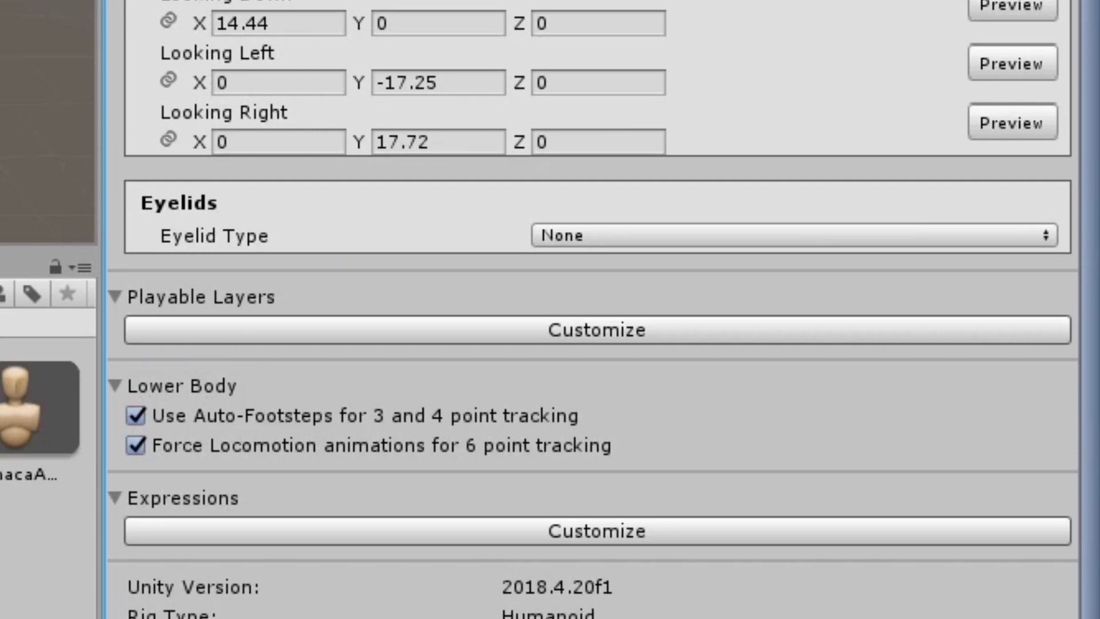
- Set the eyelid type to Blendshapes and assign e_close as the blink blendshape, previewing it on the face
left_click(608, 236)
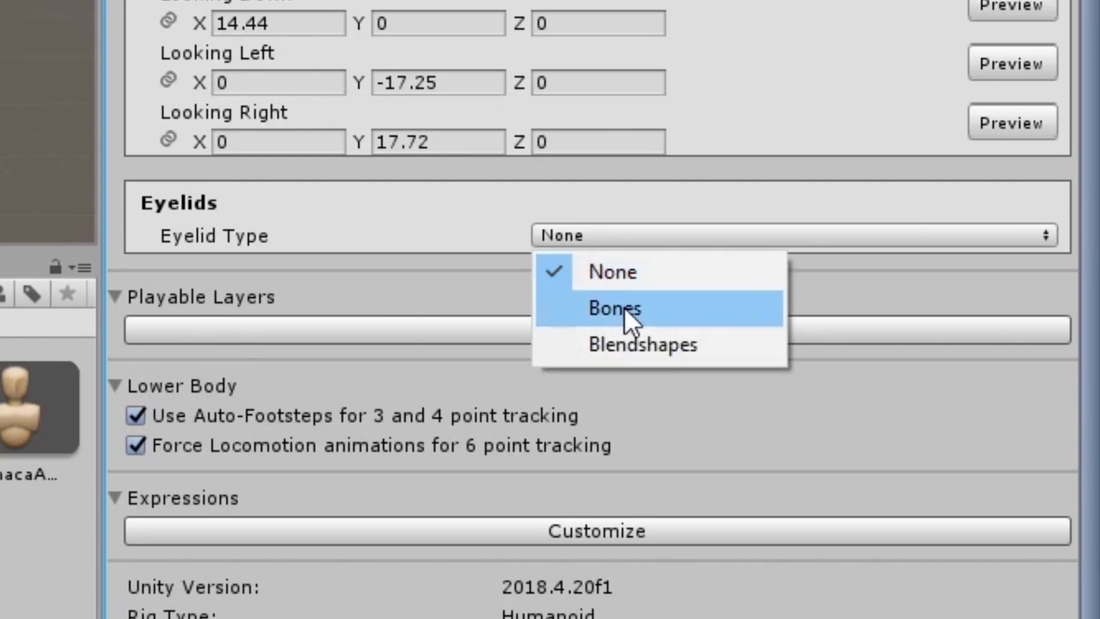
left_click(619, 344)
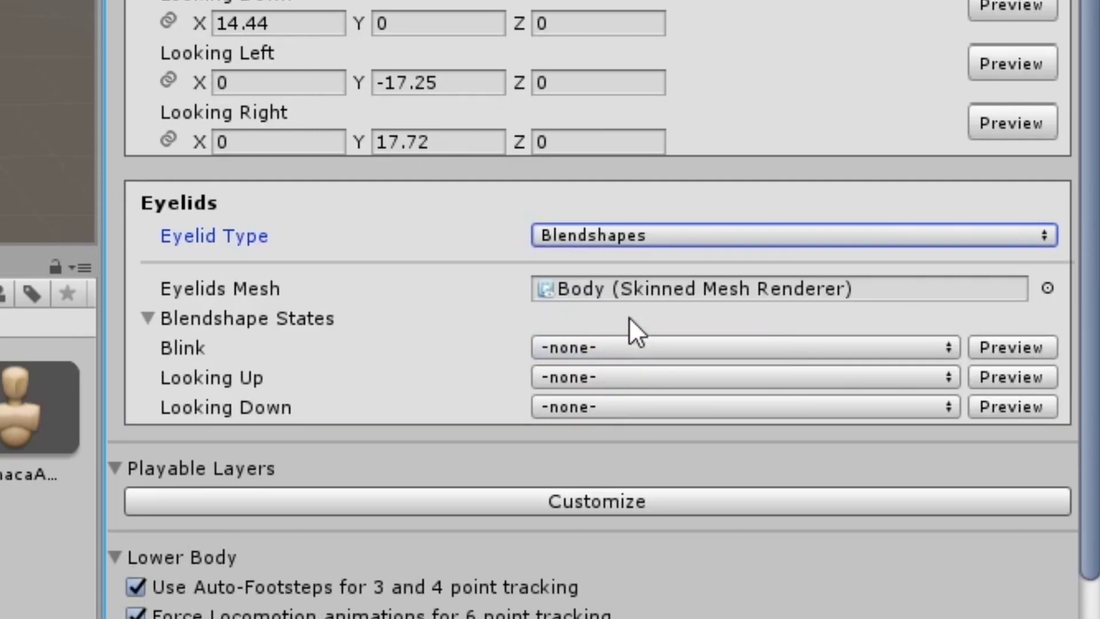
left_click(781, 346)
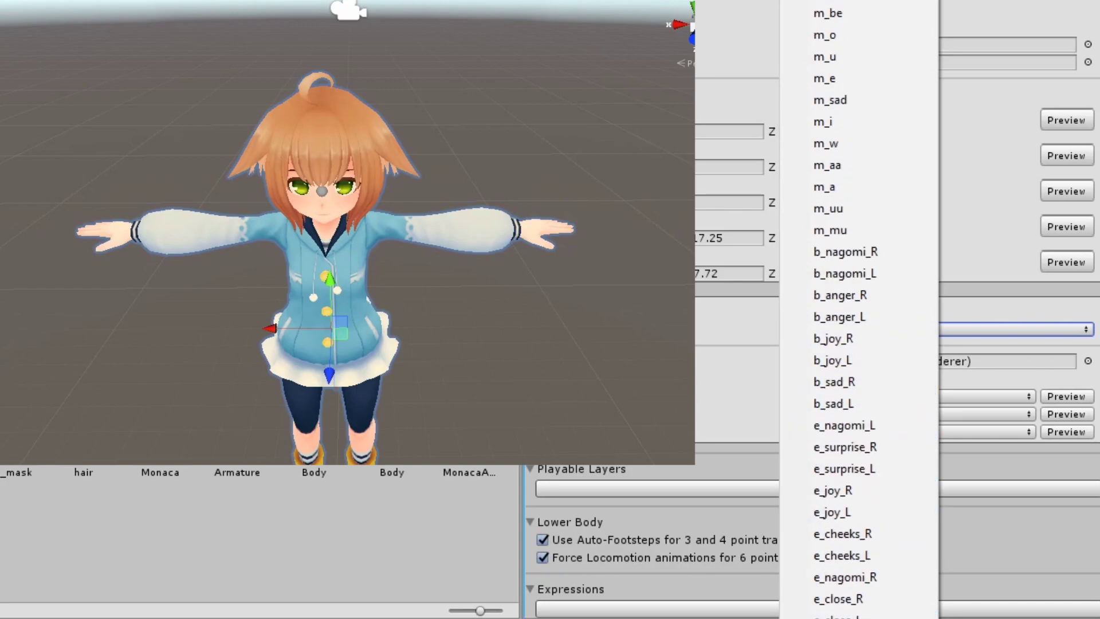
scroll(859, 309, "down", 2)
scroll(871, 607, "down", 2)
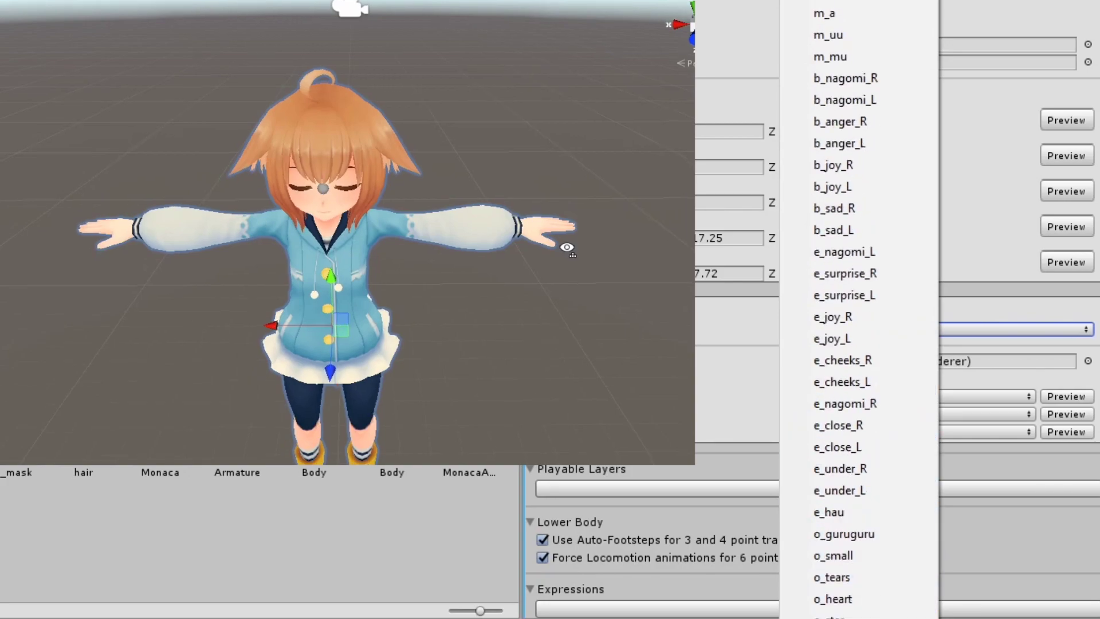
left_click_drag(565, 246, 570, 174, "alt")
scroll(569, 174, "up", 5)
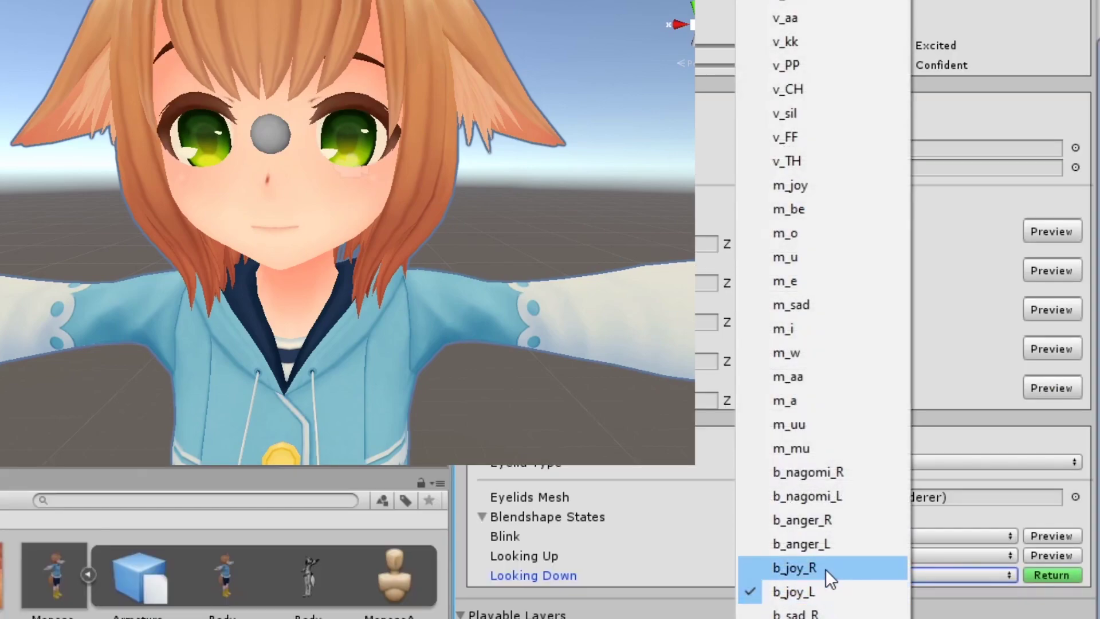
- Try b_joy_R for the looking-down eyelids, and reset both the Looking Up and Looking Down blendshapes to none
left_click(826, 569)
left_click(1066, 576)
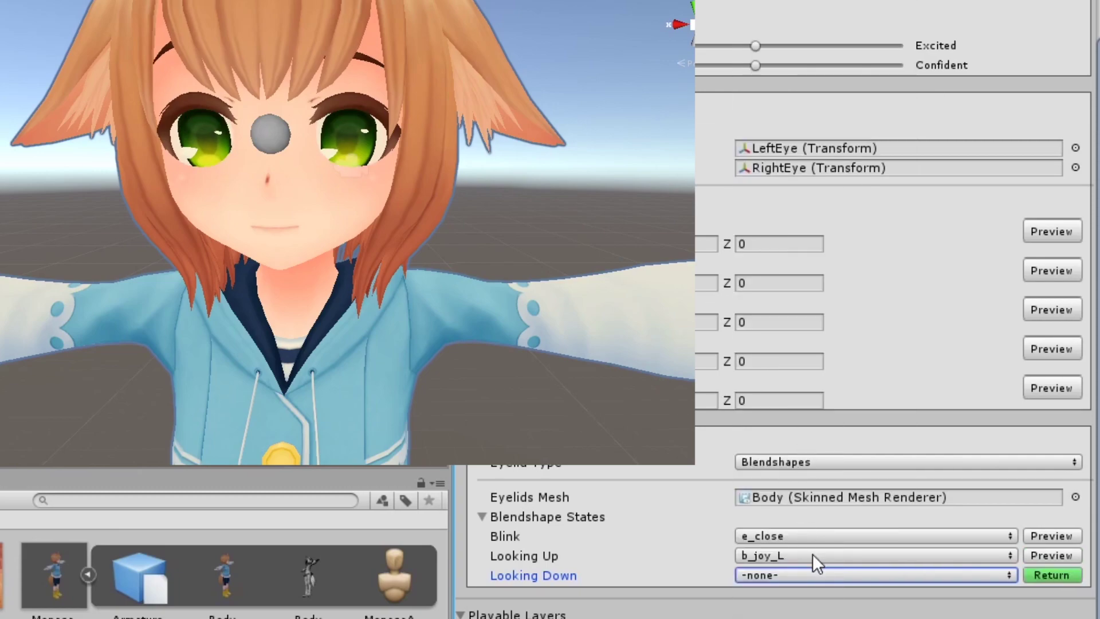
left_click(816, 556)
key("Home")
key("Return")
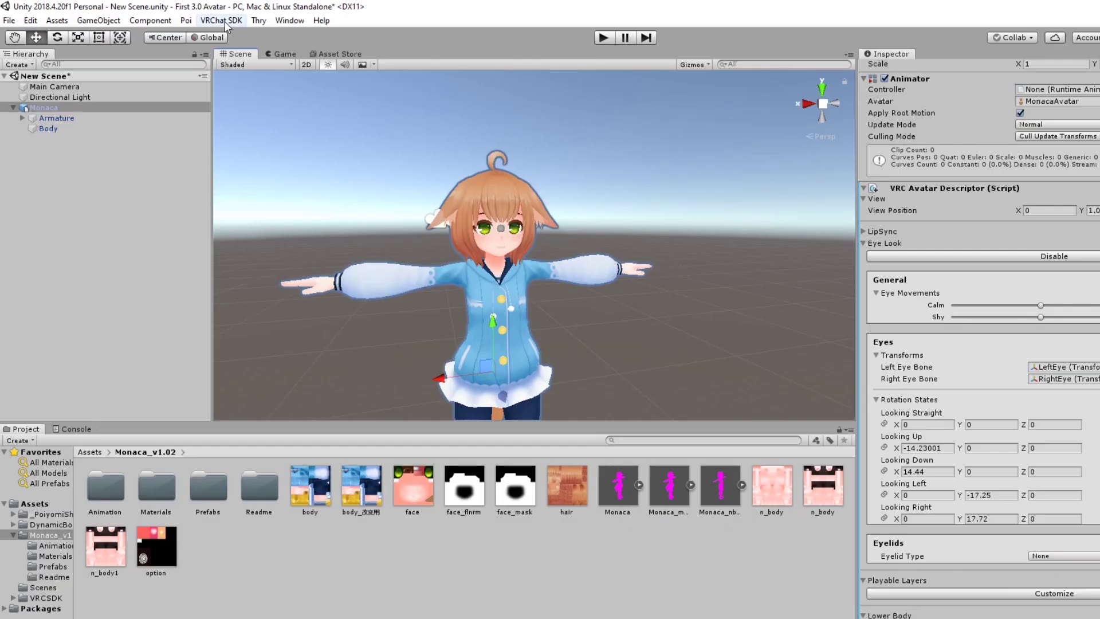
- Open the VRChat SDK control panel and build and publish the Monaca avatar for Windows
left_click(225, 22)
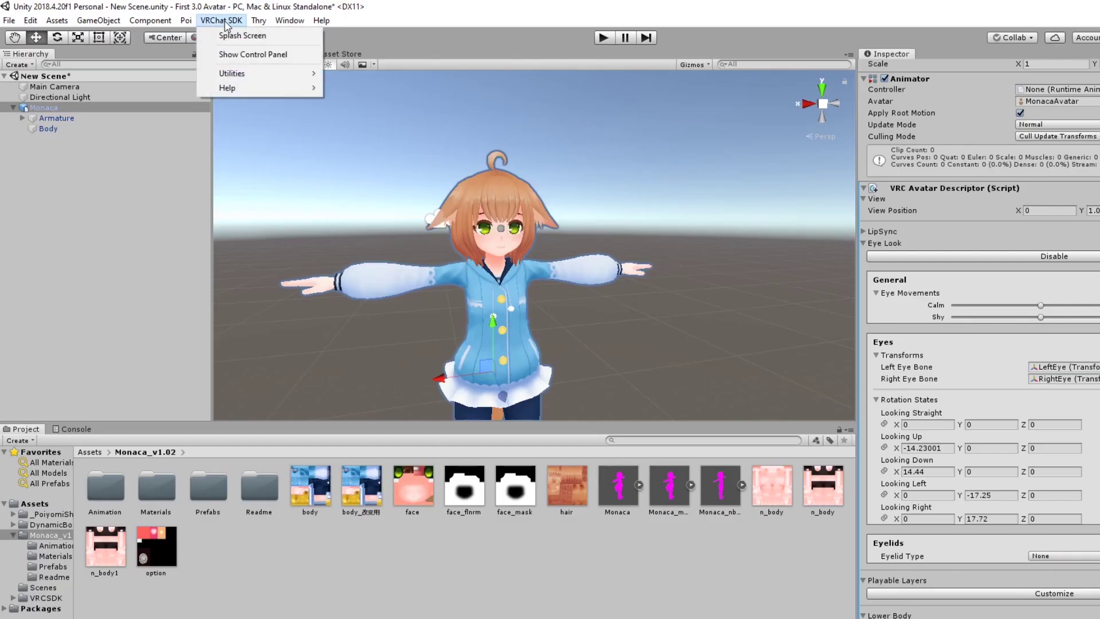
left_click(248, 55)
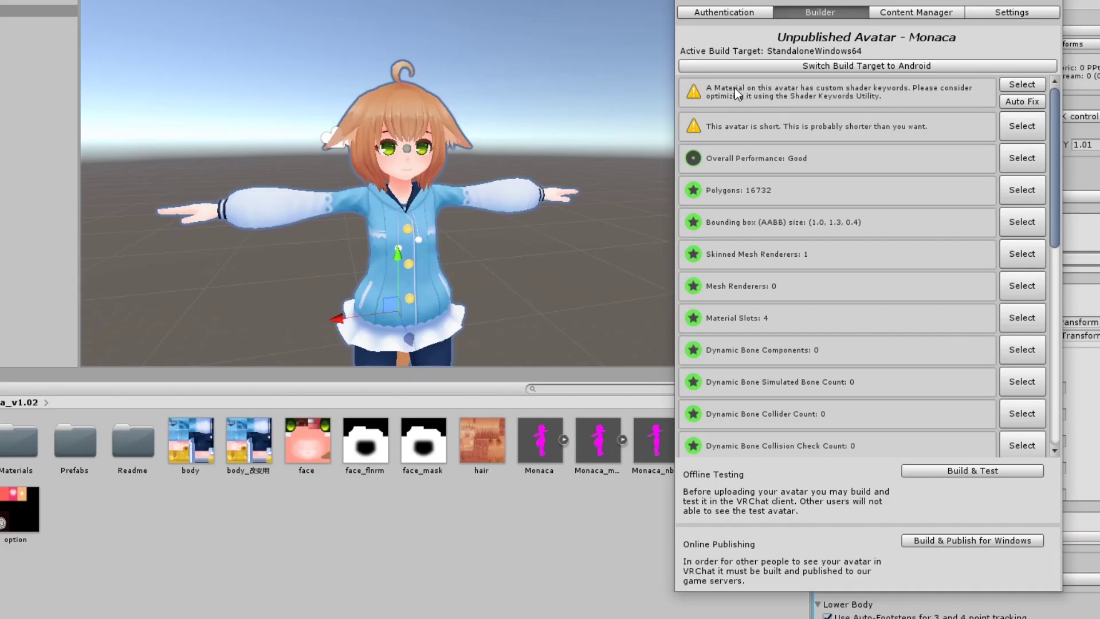
left_click(972, 539)
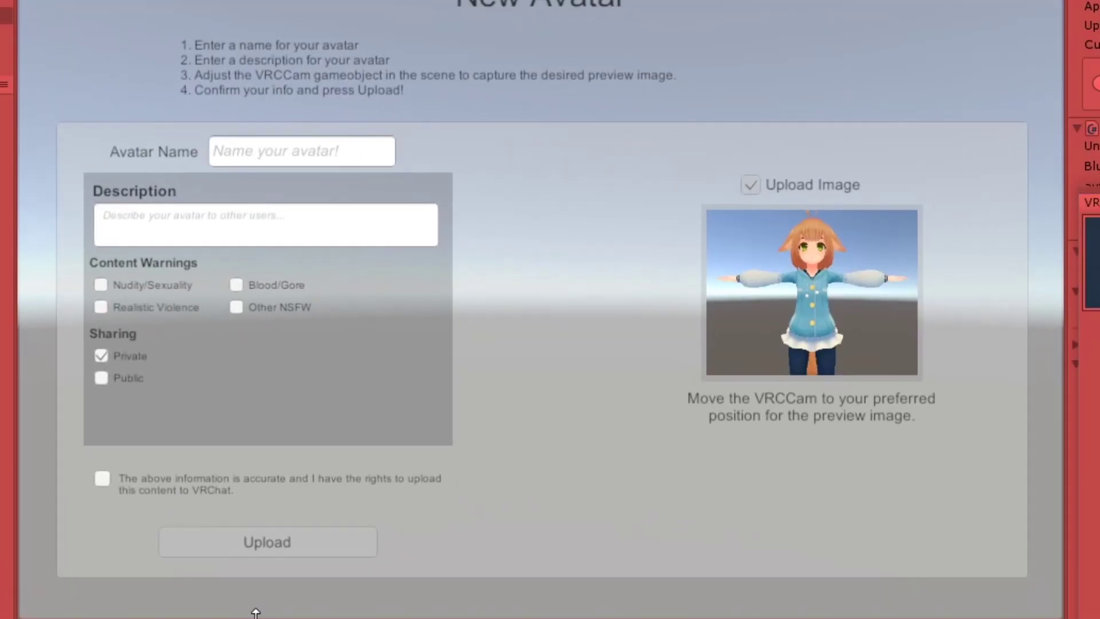
- Name the new avatar First 3.0 Avatar, confirm the content rights statement and upload it
left_click(272, 164)
type("First 3.0 Avatar")
left_click(102, 478)
left_click(223, 545)
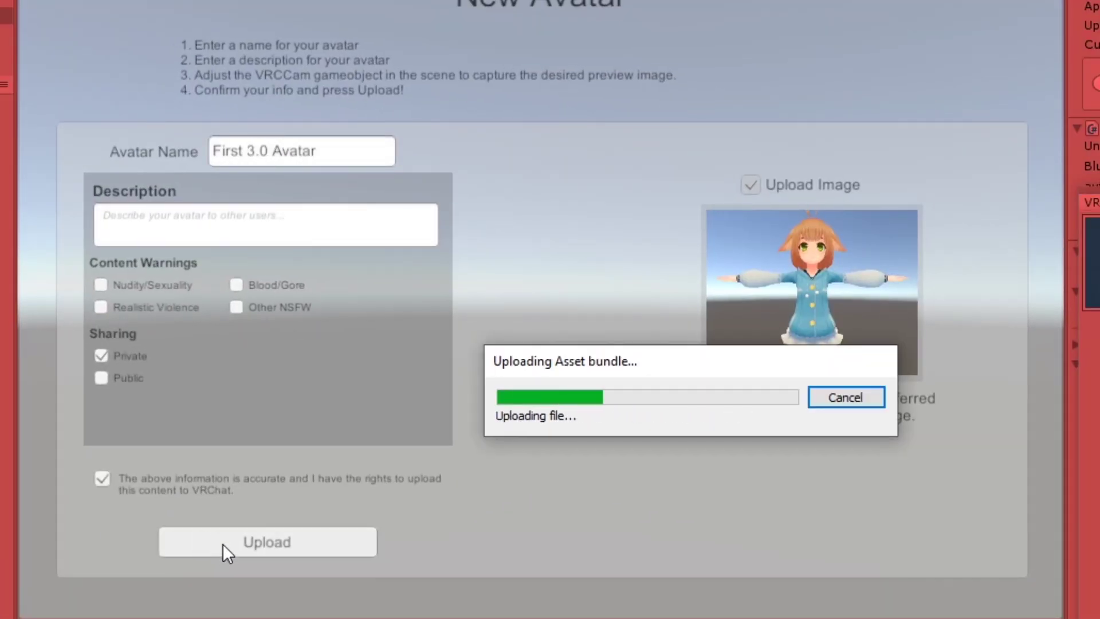